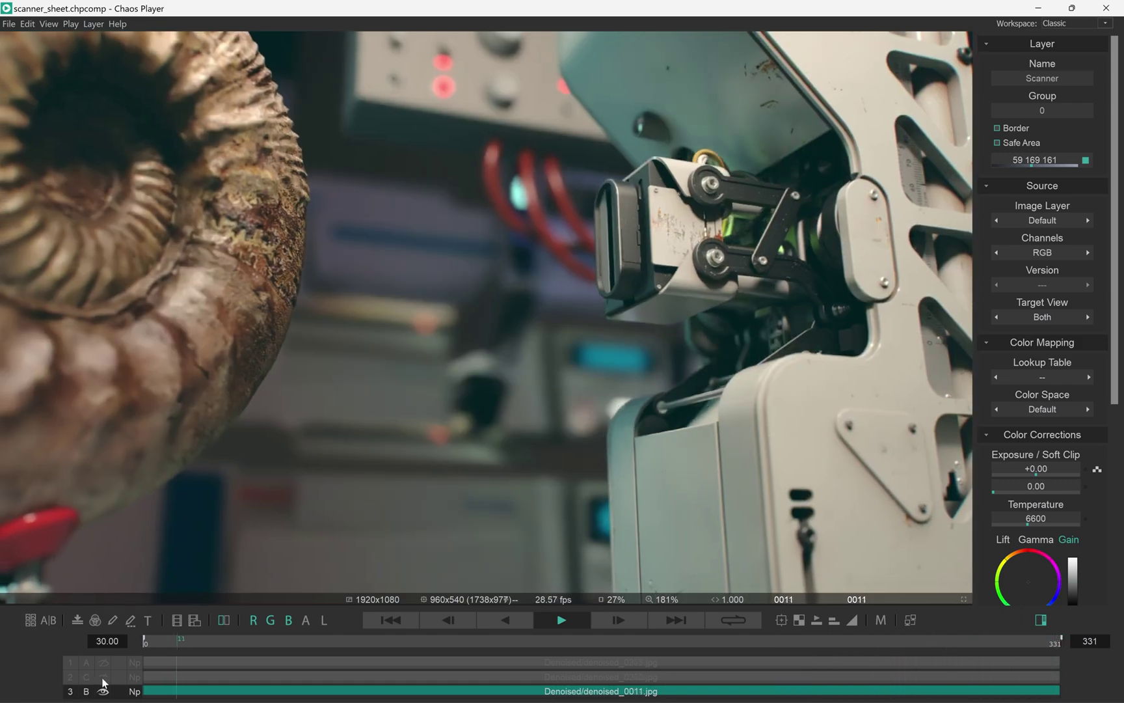
Show the two hidden scanner layers and turn on the contact sheet view.
click(103, 677)
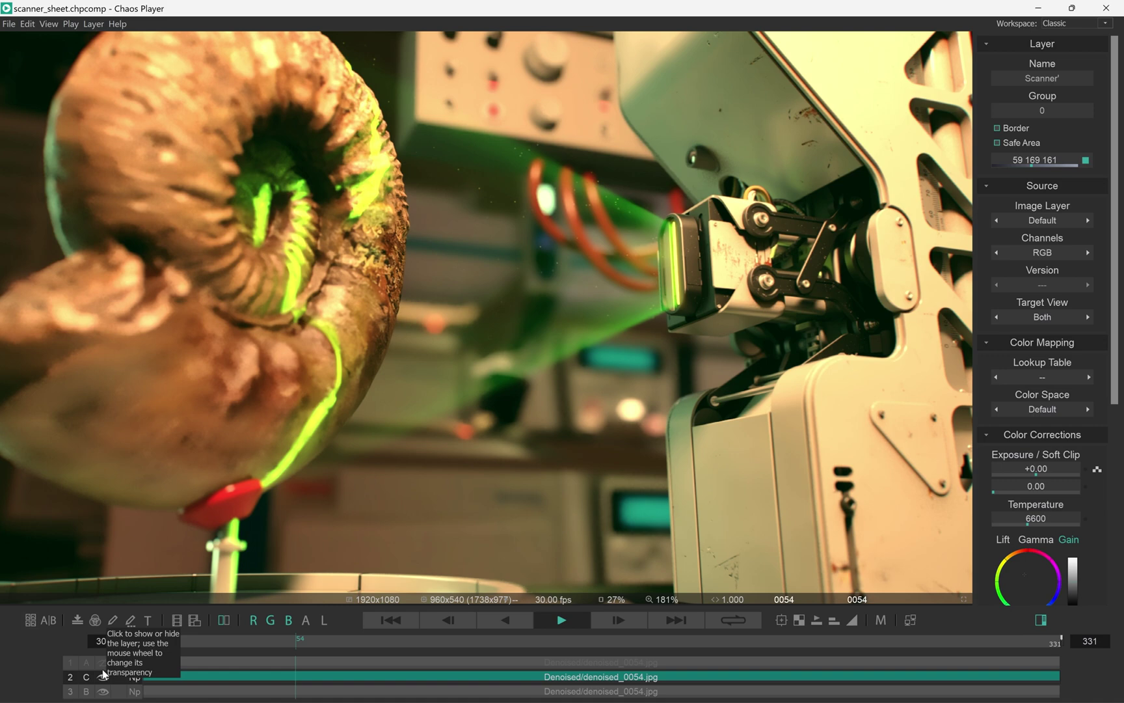
click(99, 662)
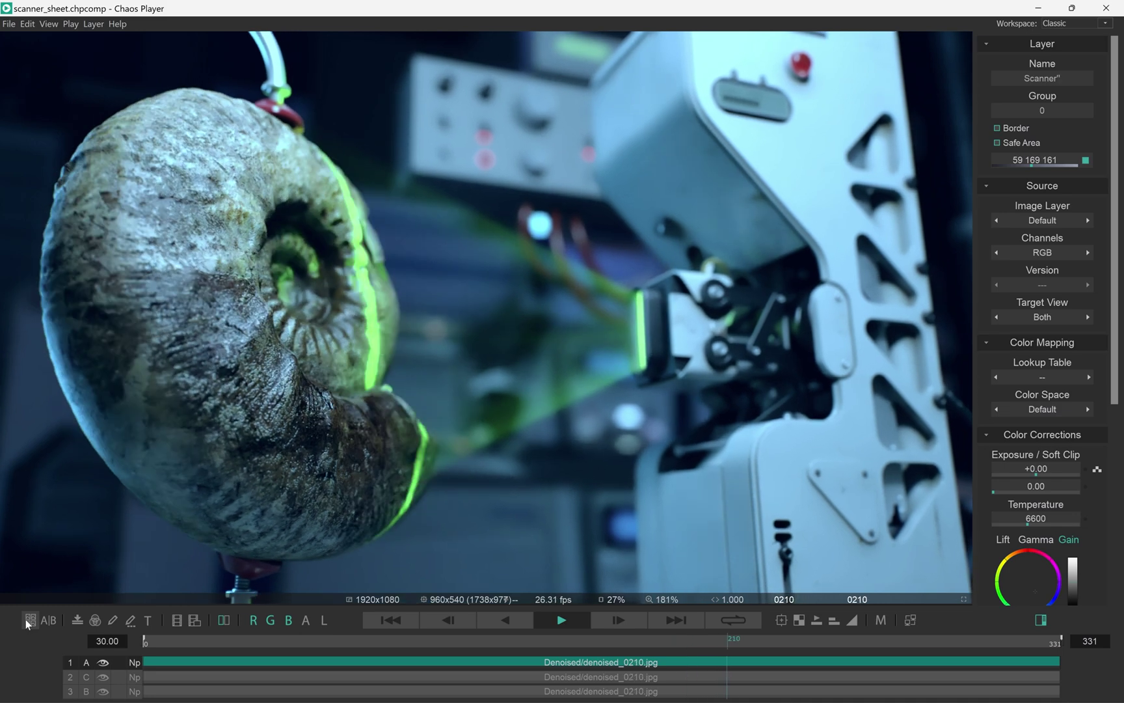
click(29, 620)
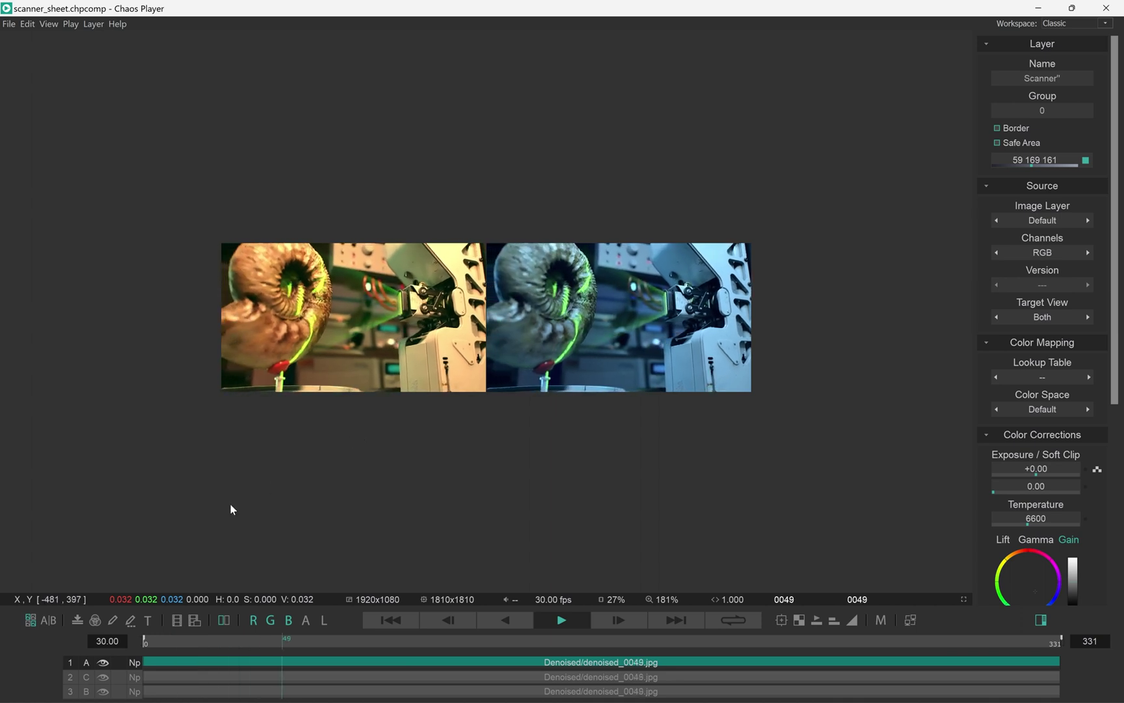
Set the contact sheet's columns and rows automatically to 3 by 1 so all three layers fit.
right_click(30, 624)
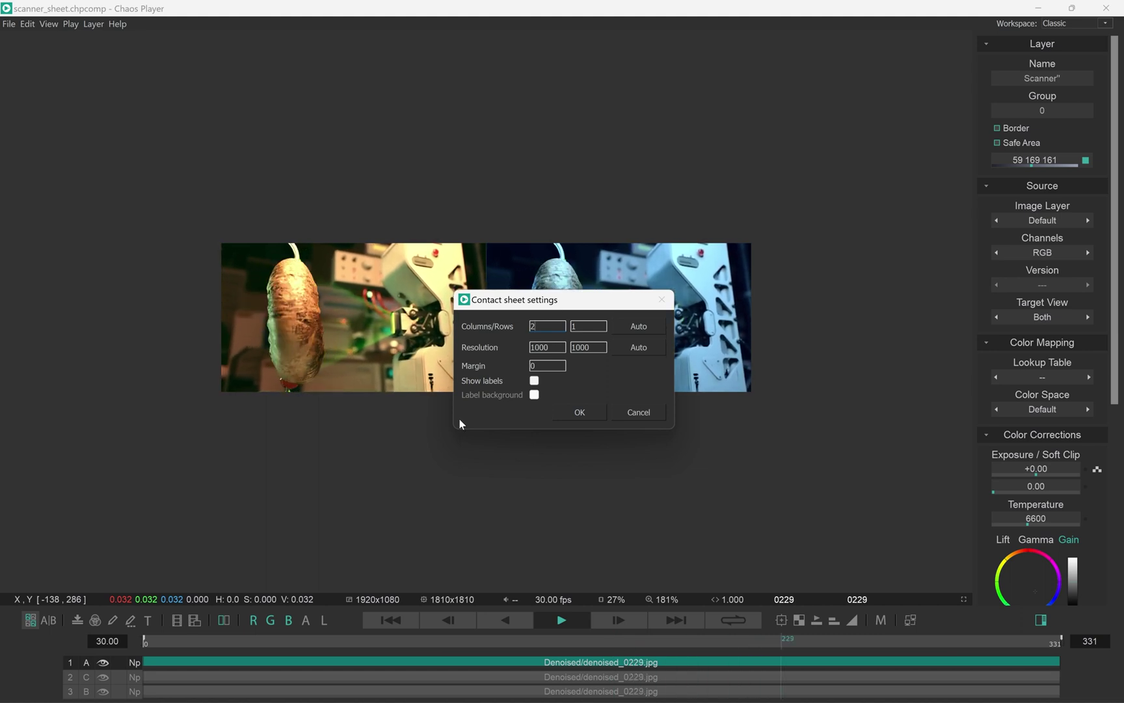
key(Tab)
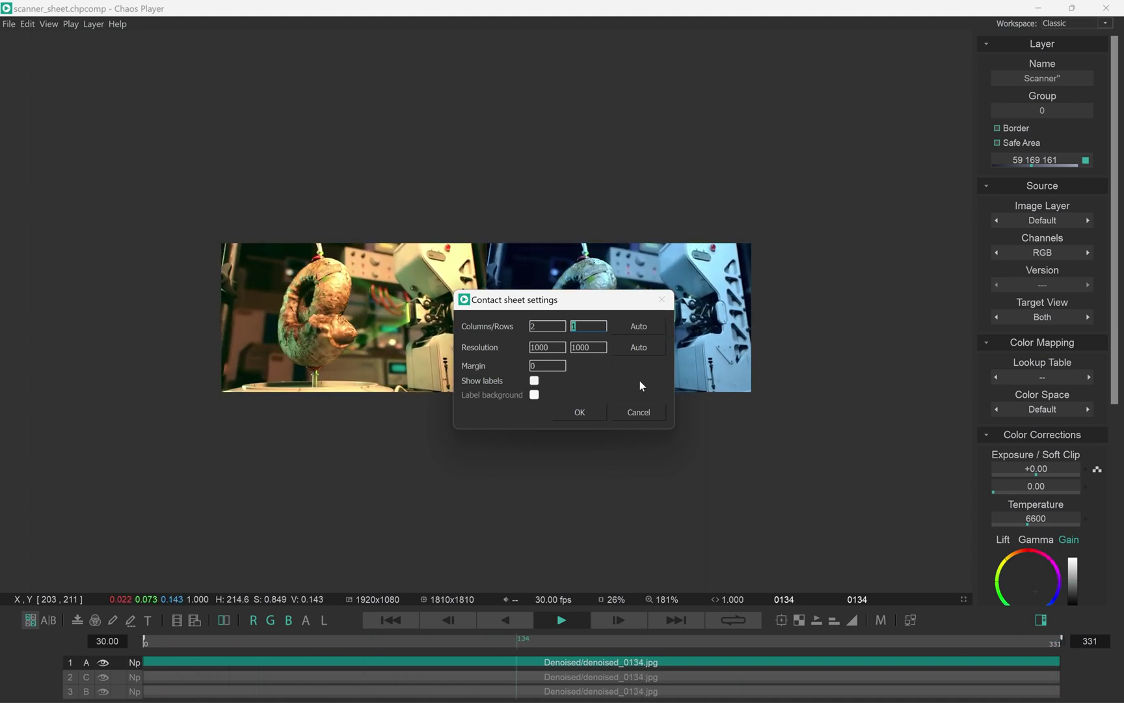
click(651, 326)
click(591, 411)
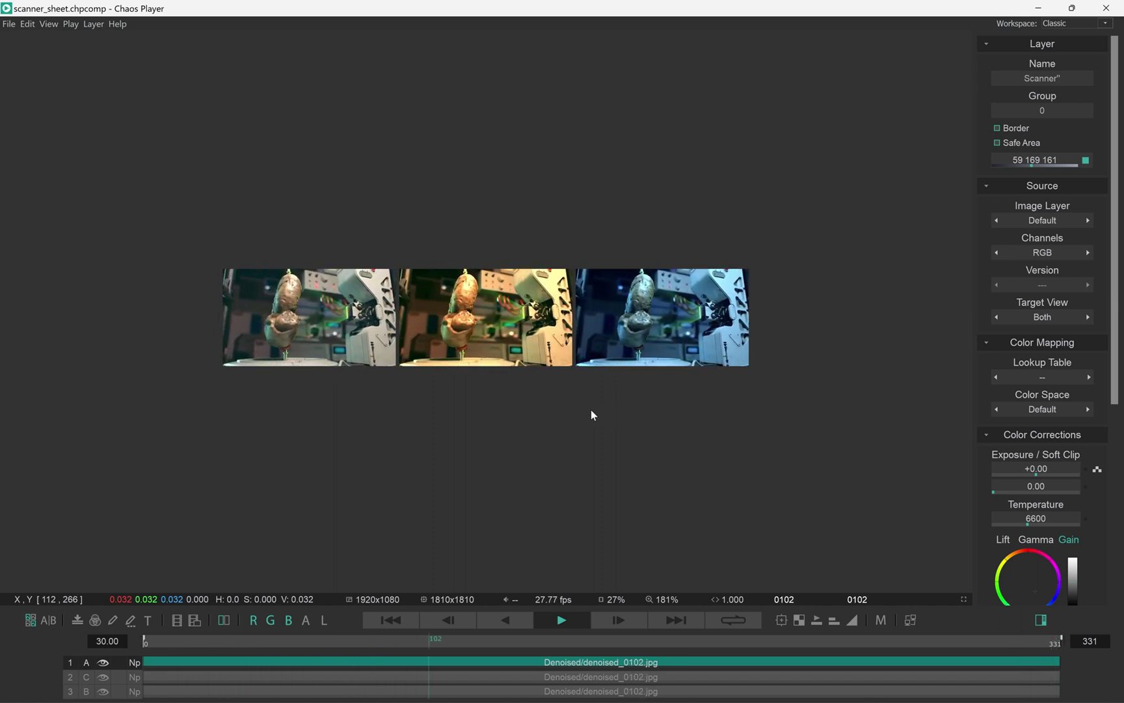
Try a contact sheet resolution of 3840 x 2160, then apply the automatic resolution of 5760 x 1080 instead.
right_click(30, 619)
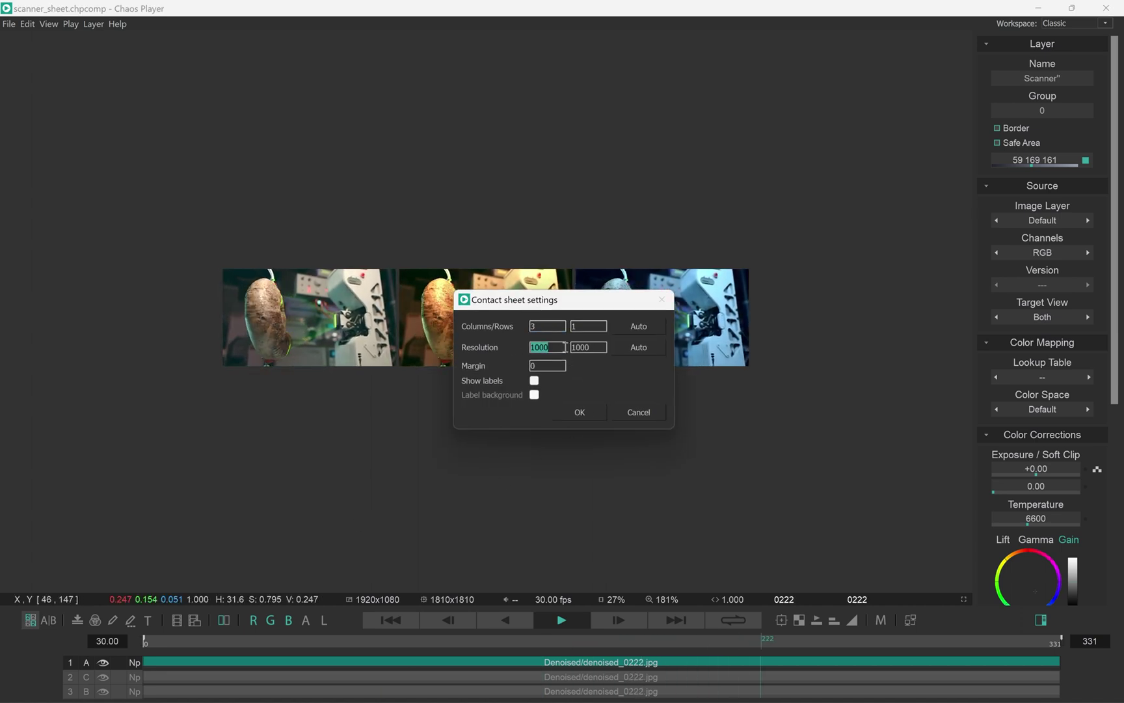
double_click(592, 347)
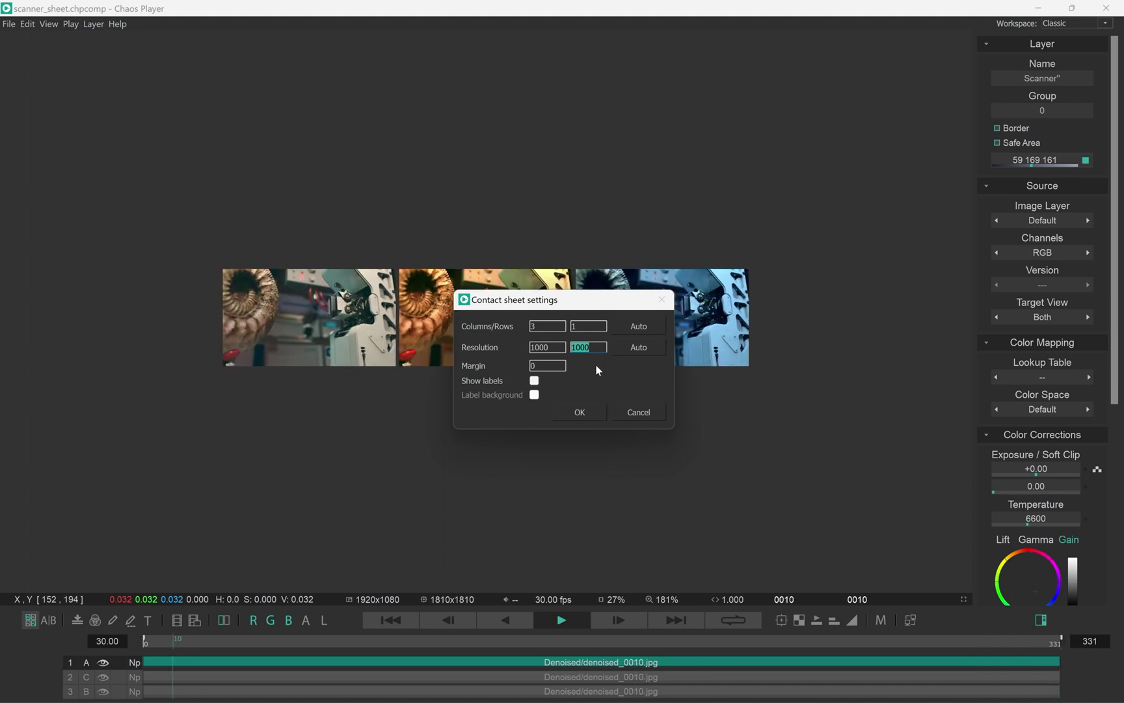
key(shift+Tab)
text(384)
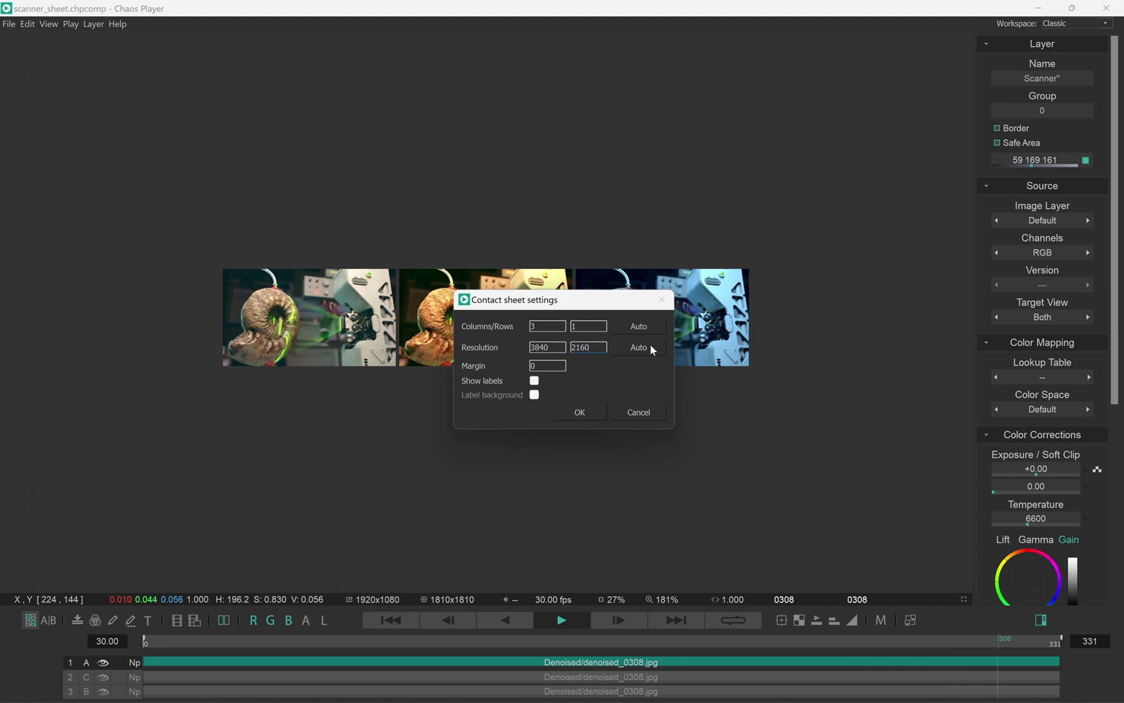
click(653, 349)
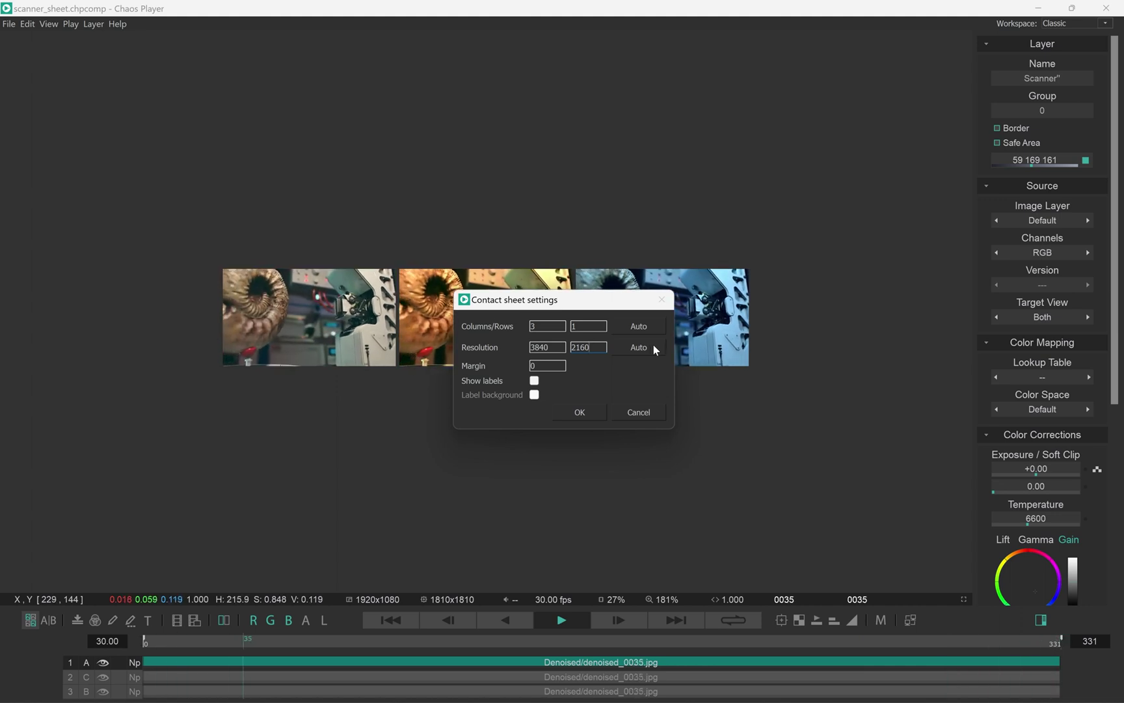
click(581, 411)
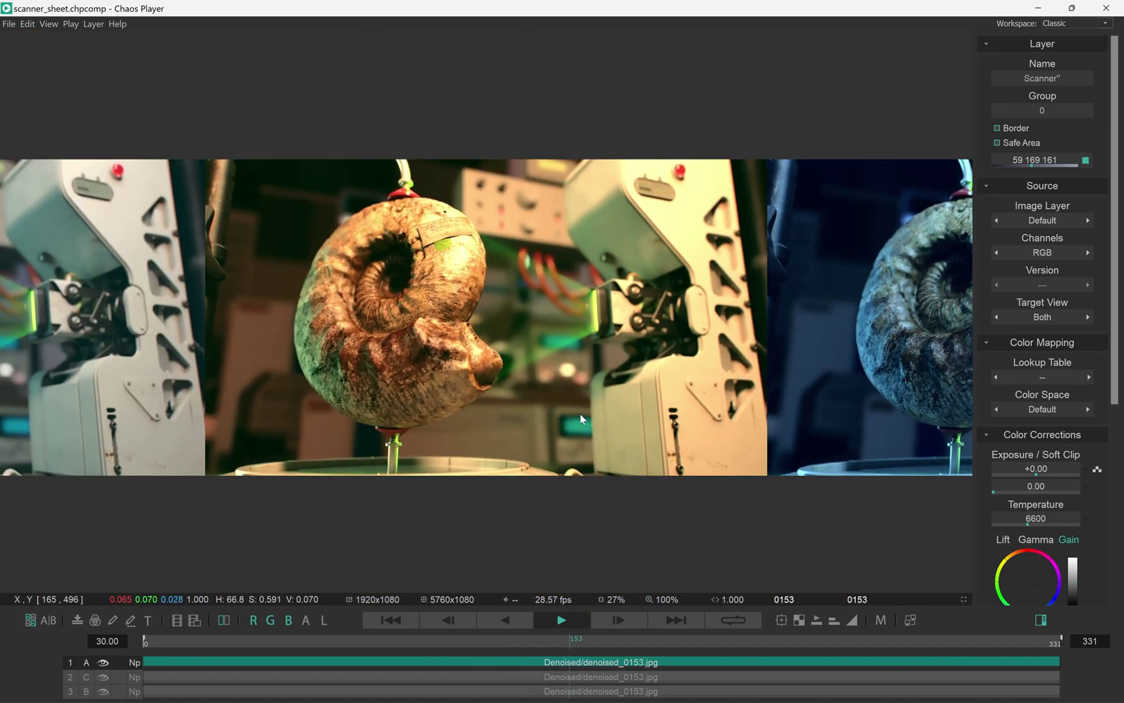
key(f)
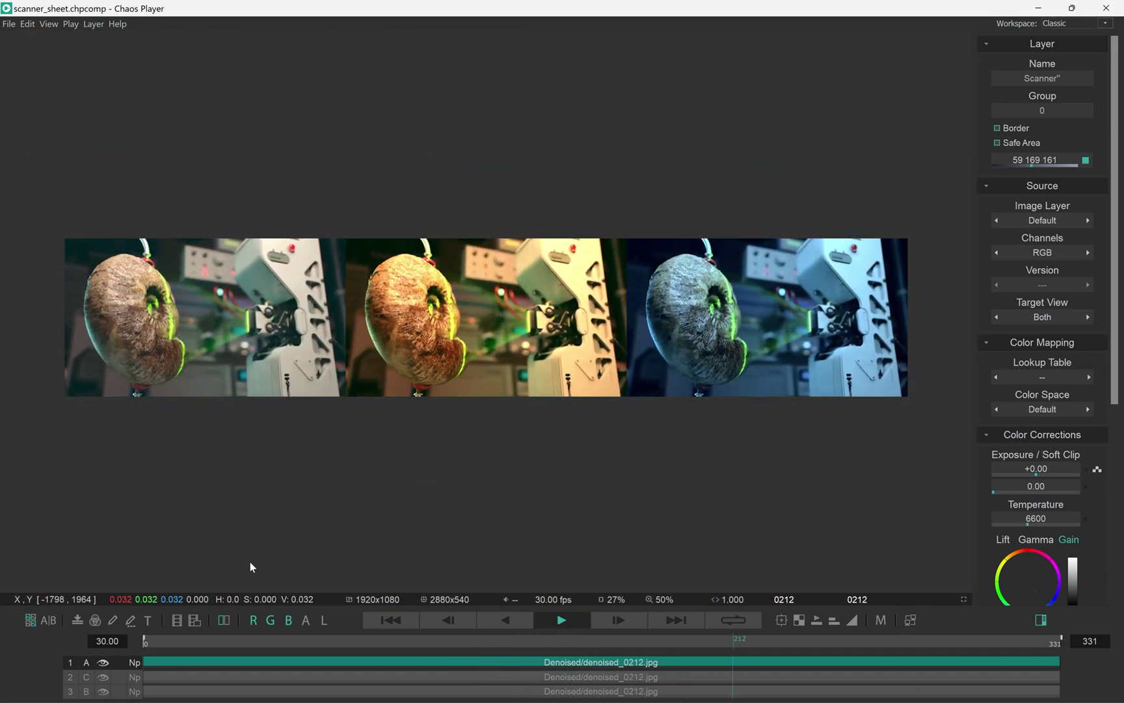
Set the contact sheet margin to 10 and update the resolution automatically to 5790 x 1090.
right_click(30, 620)
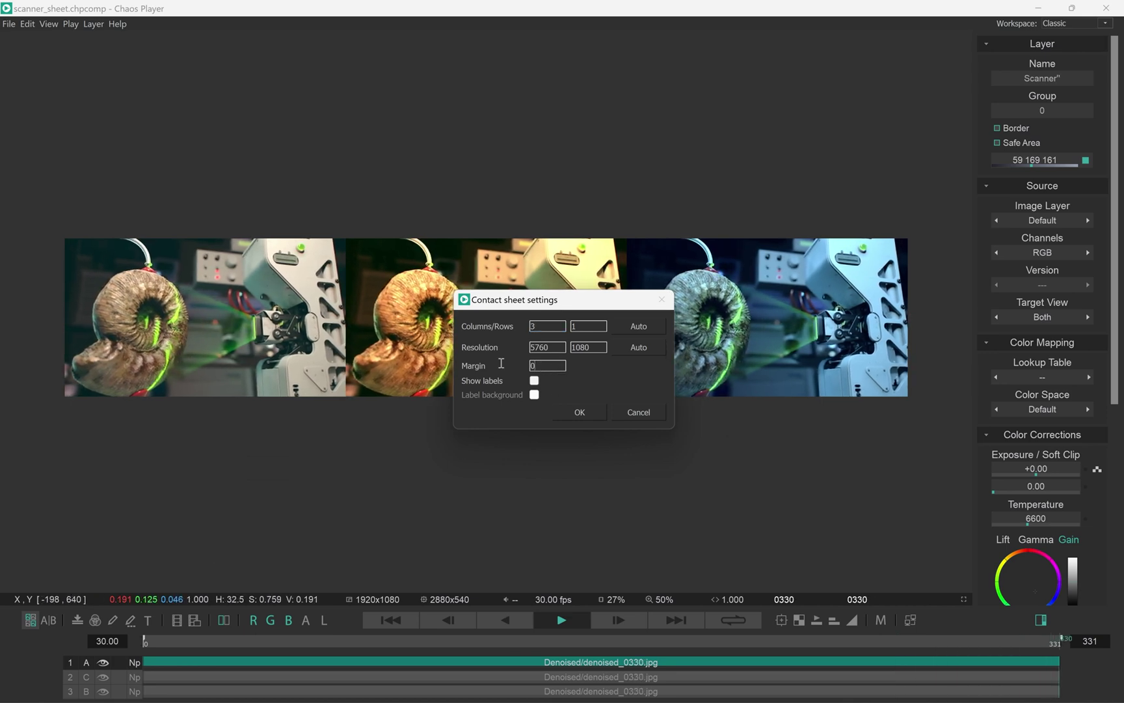
click(583, 411)
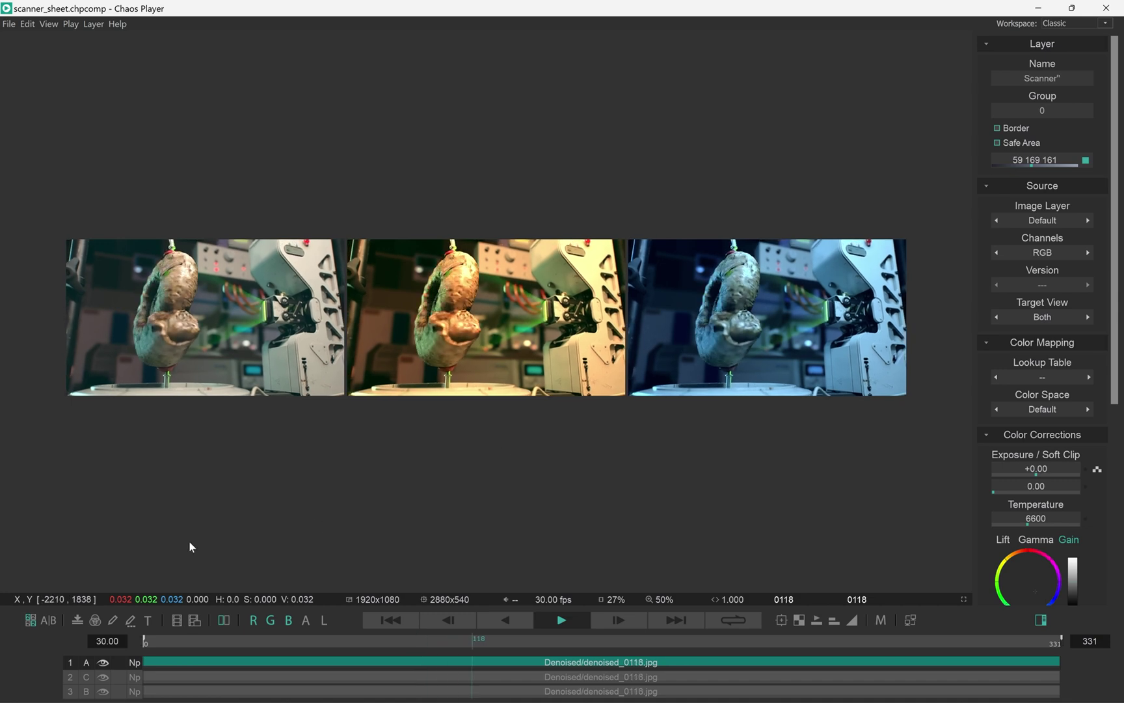
right_click(30, 619)
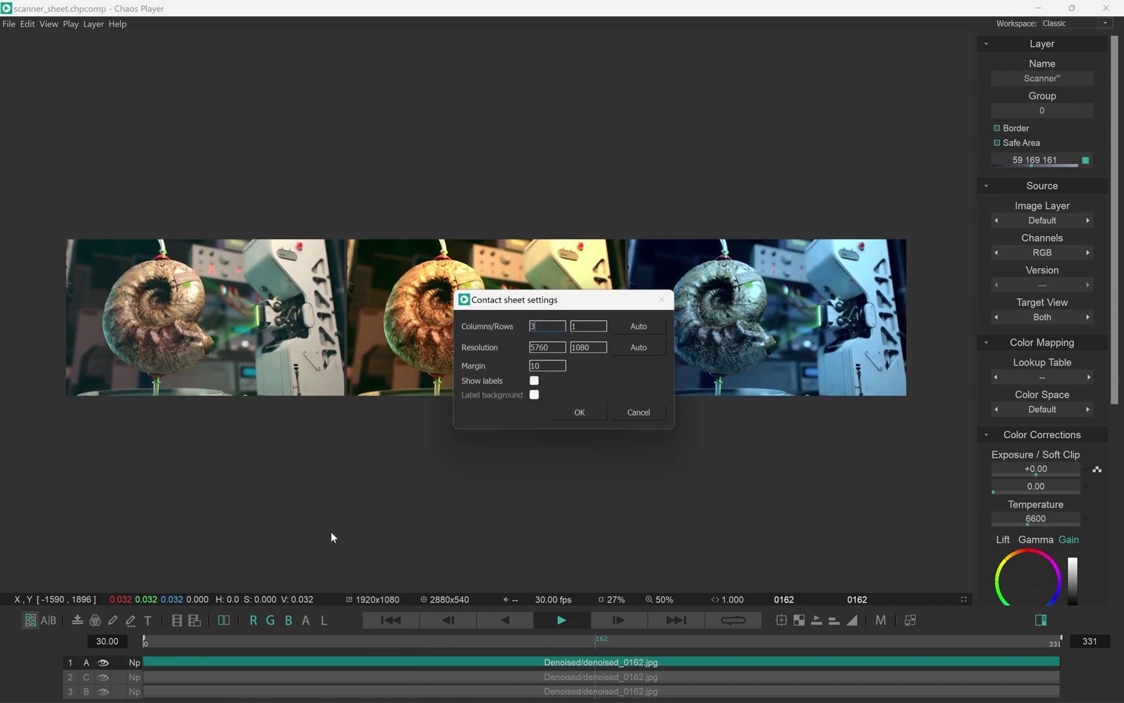
click(638, 350)
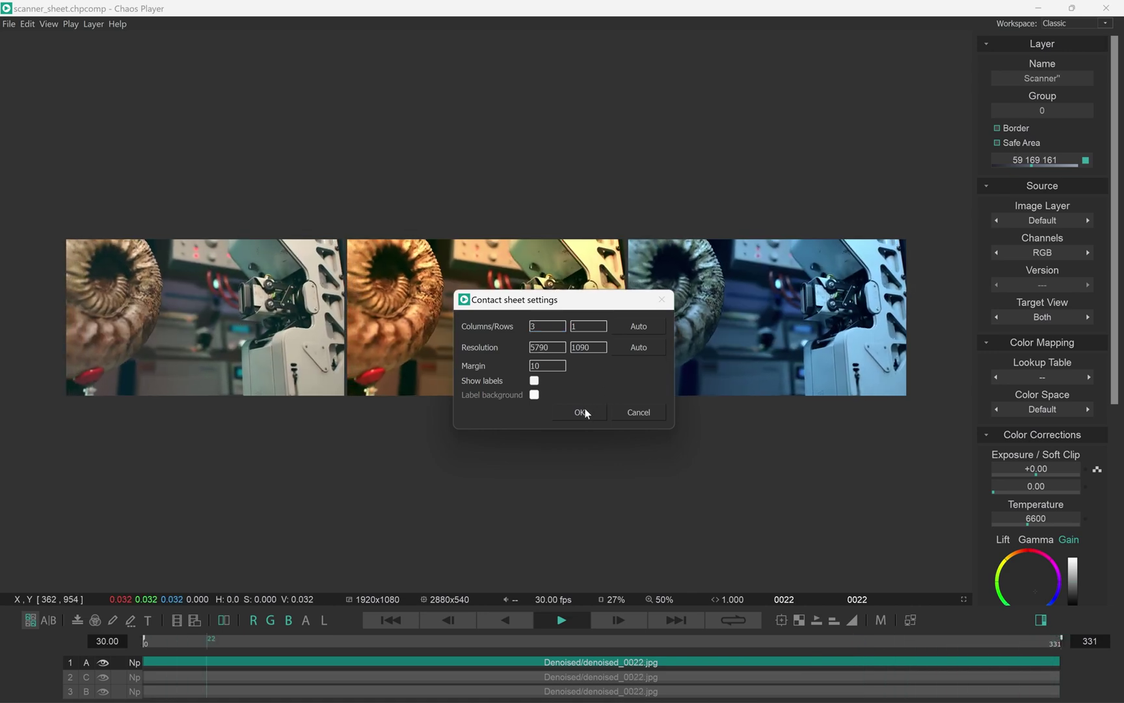
click(583, 412)
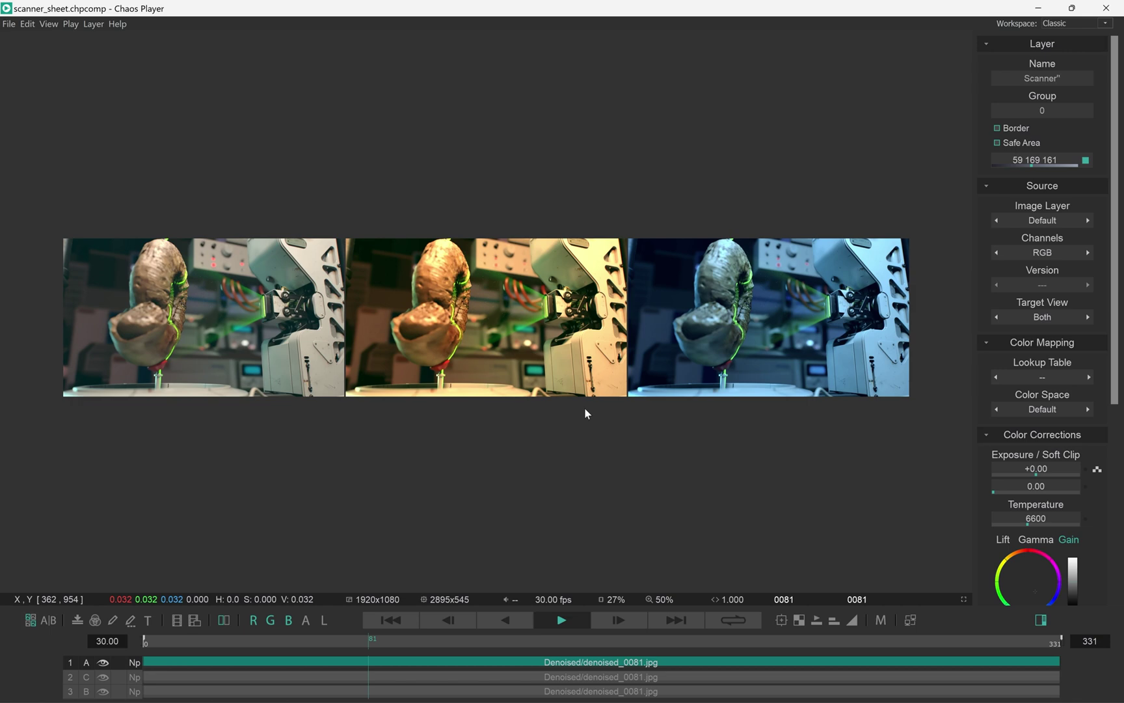
Enable labels with a label background on the contact sheet.
click(33, 621)
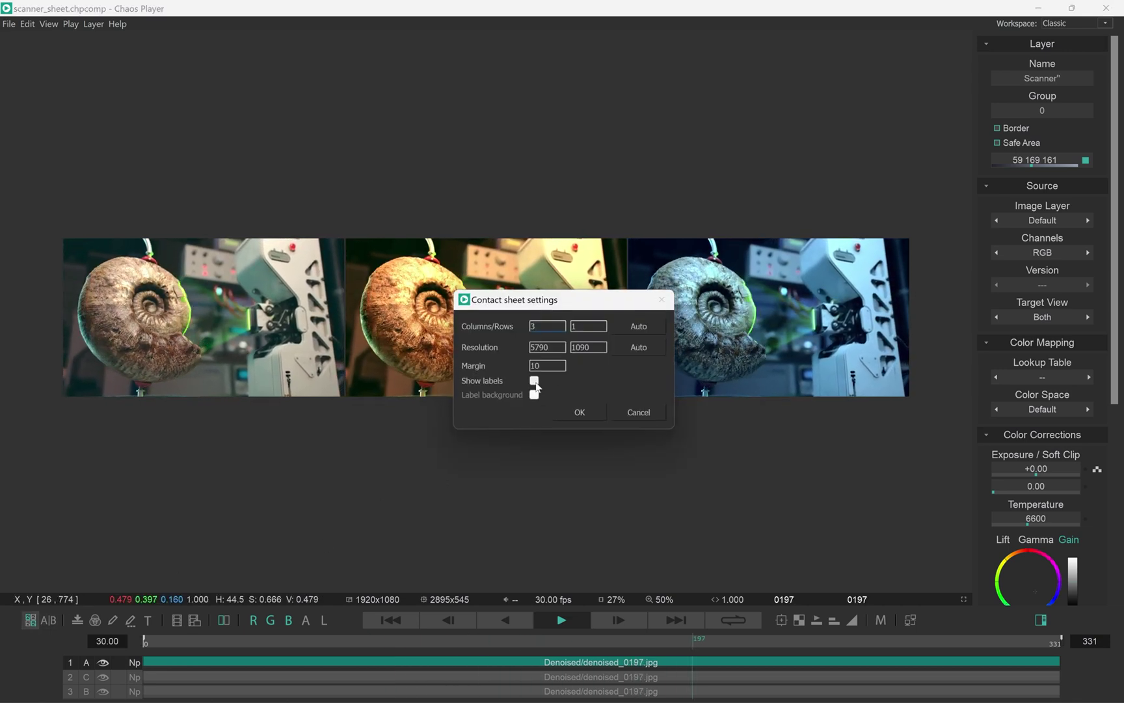
click(535, 382)
click(534, 395)
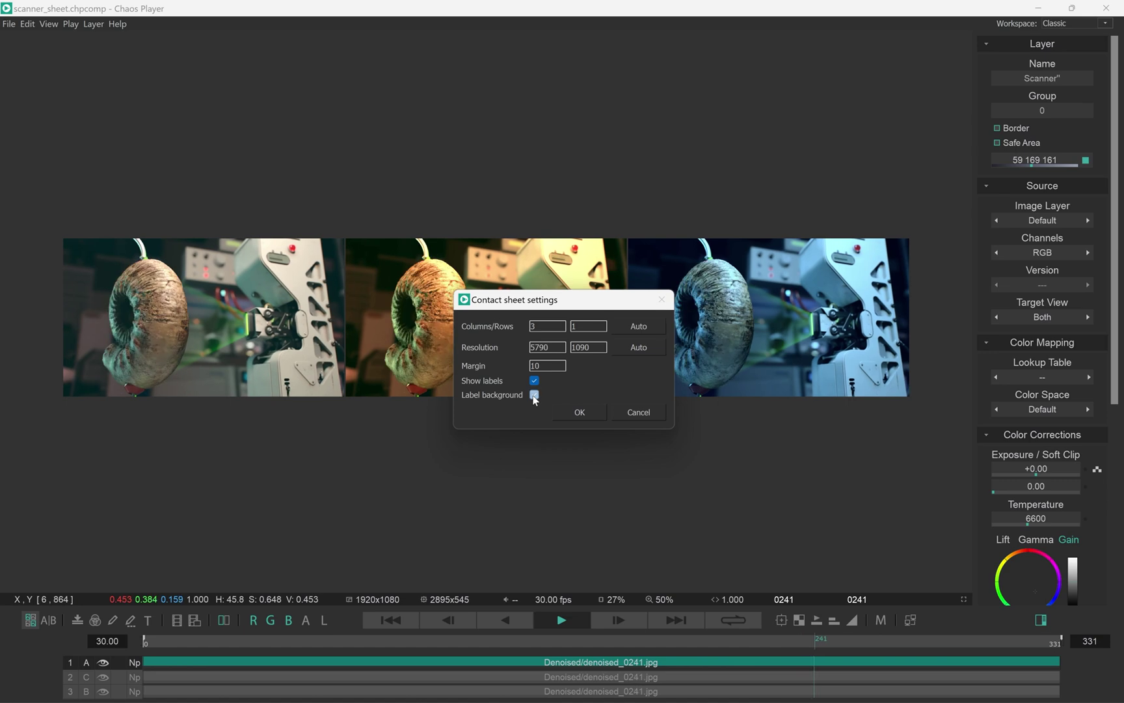
click(577, 413)
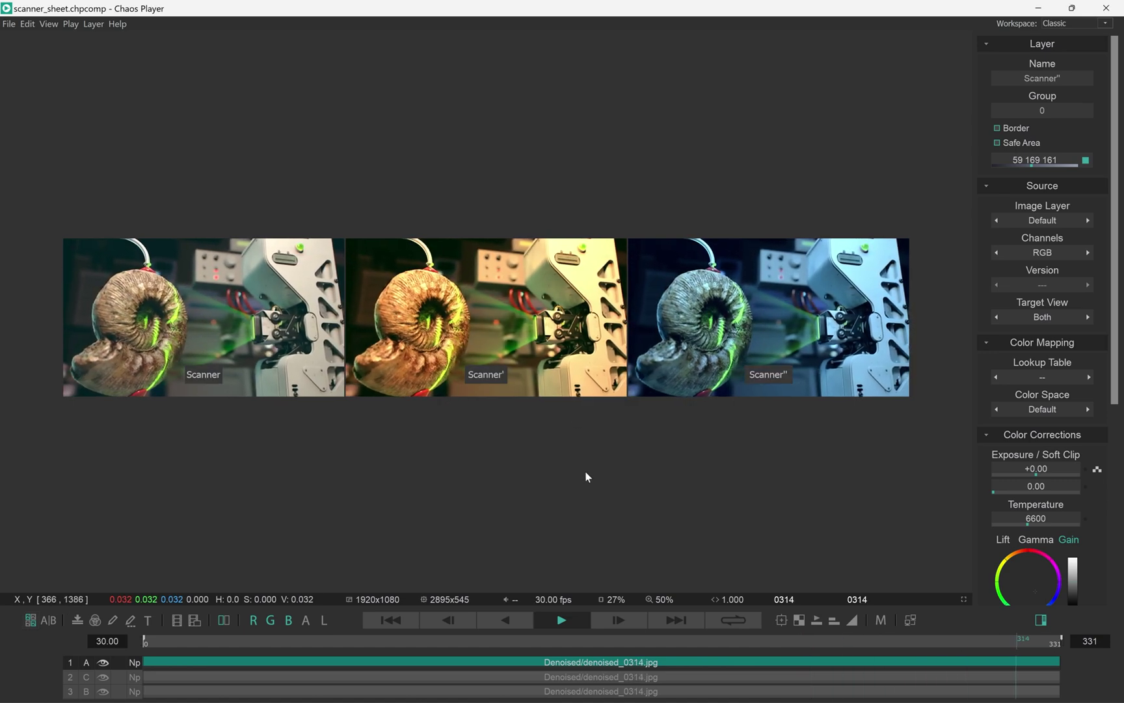
Stop playback and rename layers 1, 2 and 3 as Cold, Warm and Neutral.
key(space)
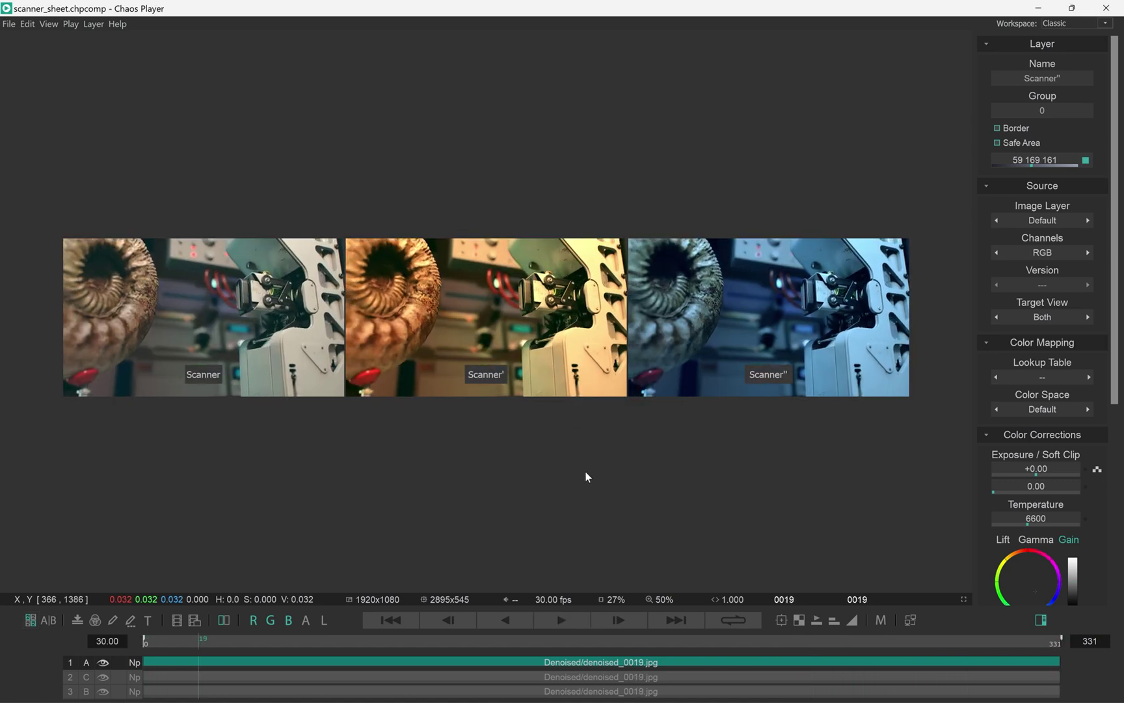
text(Cold)
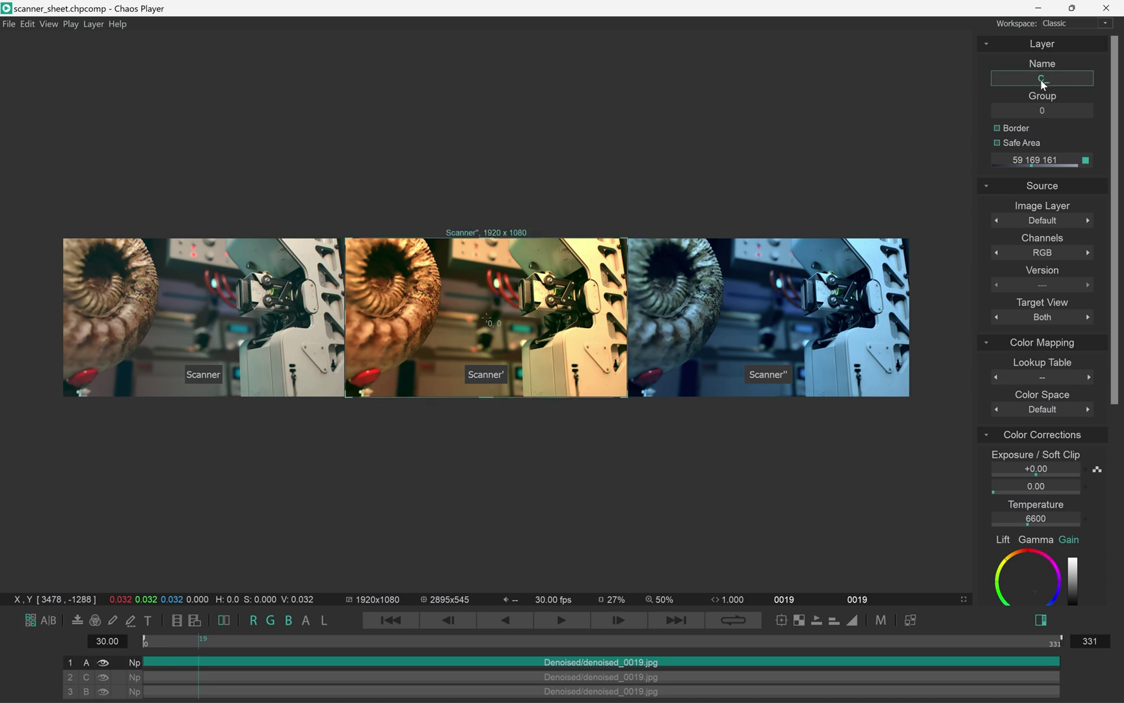
key(Return)
key(Down)
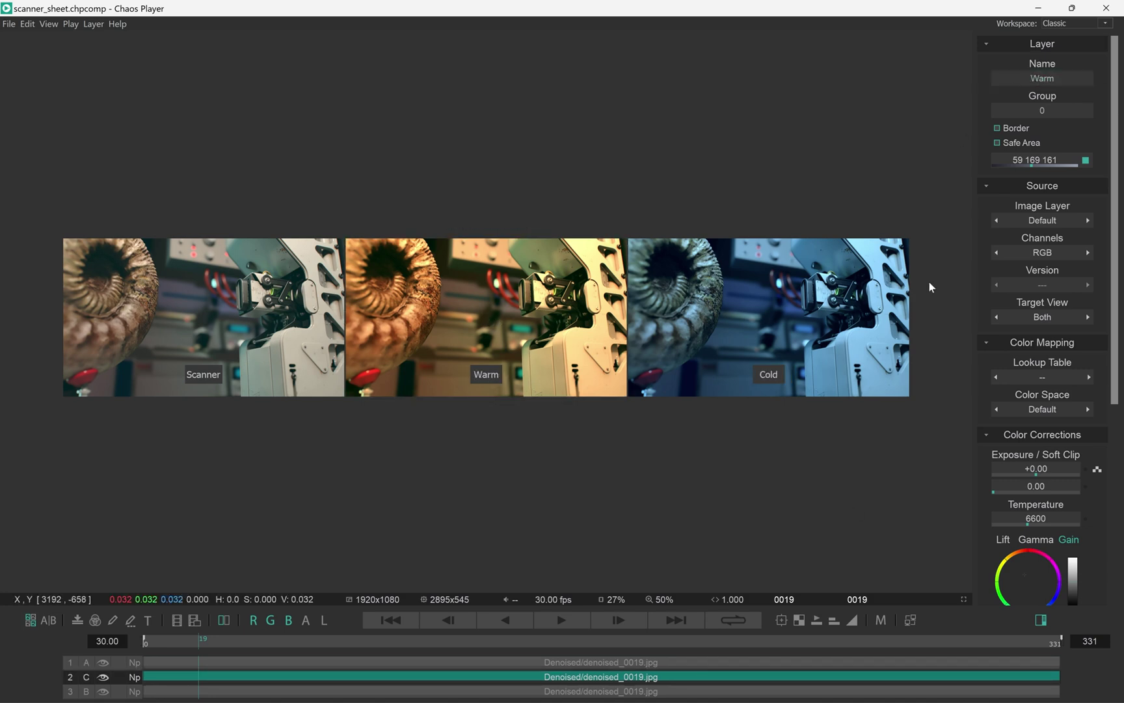
key(Down)
text(Neutral)
key(Return)
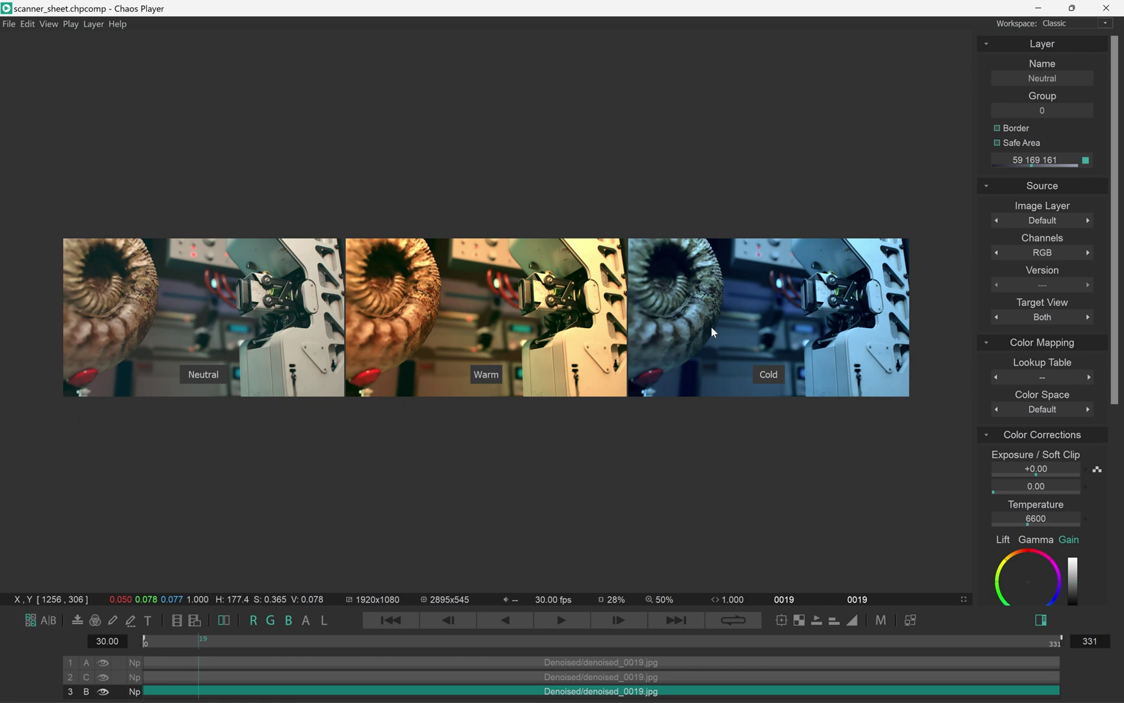
Set the view zoom to 100% and toggle Apply Pan, Zoom, Aspect to Composition.
click(667, 593)
click(701, 476)
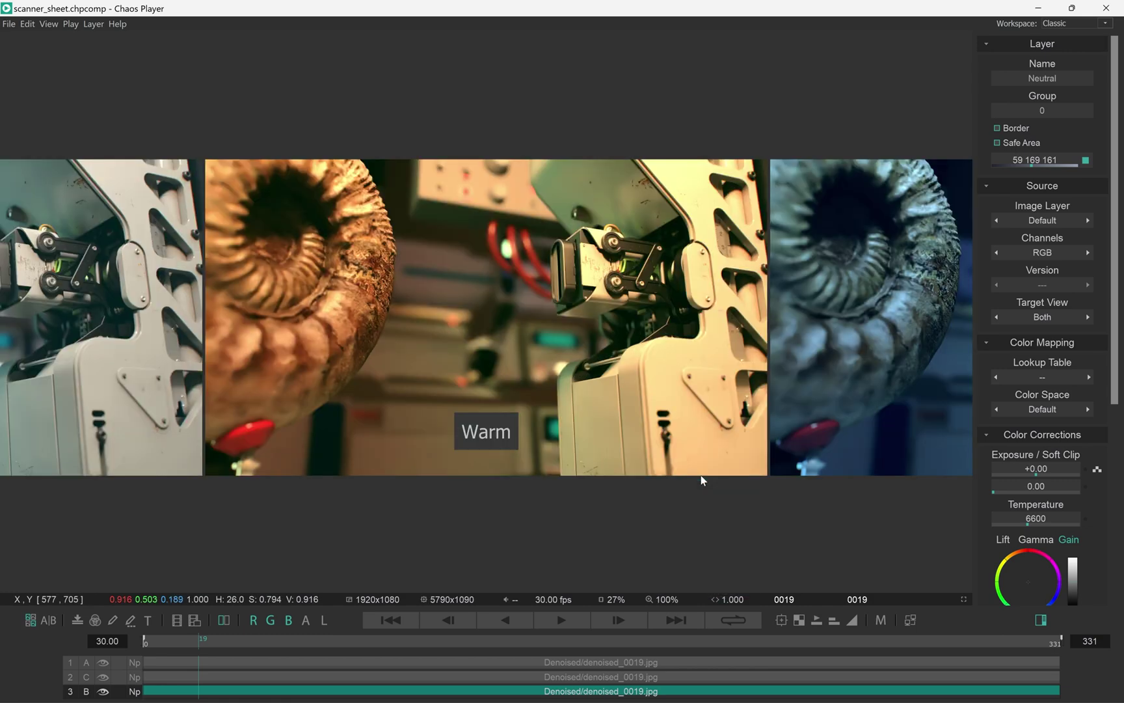
click(781, 620)
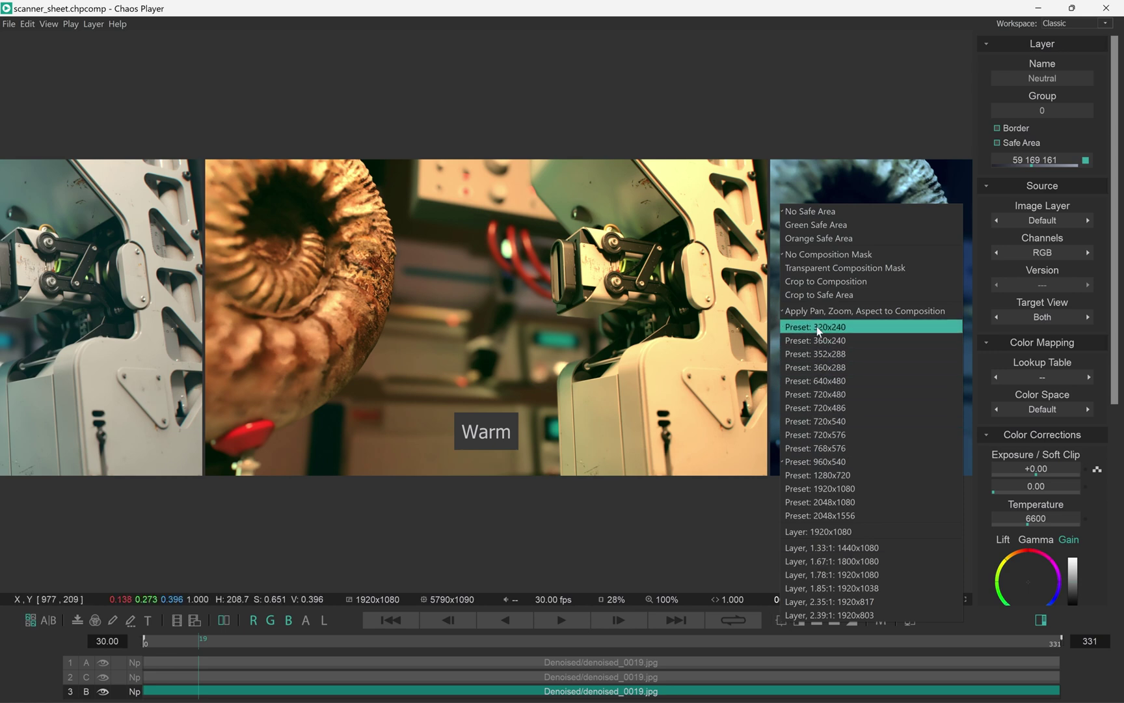
click(844, 308)
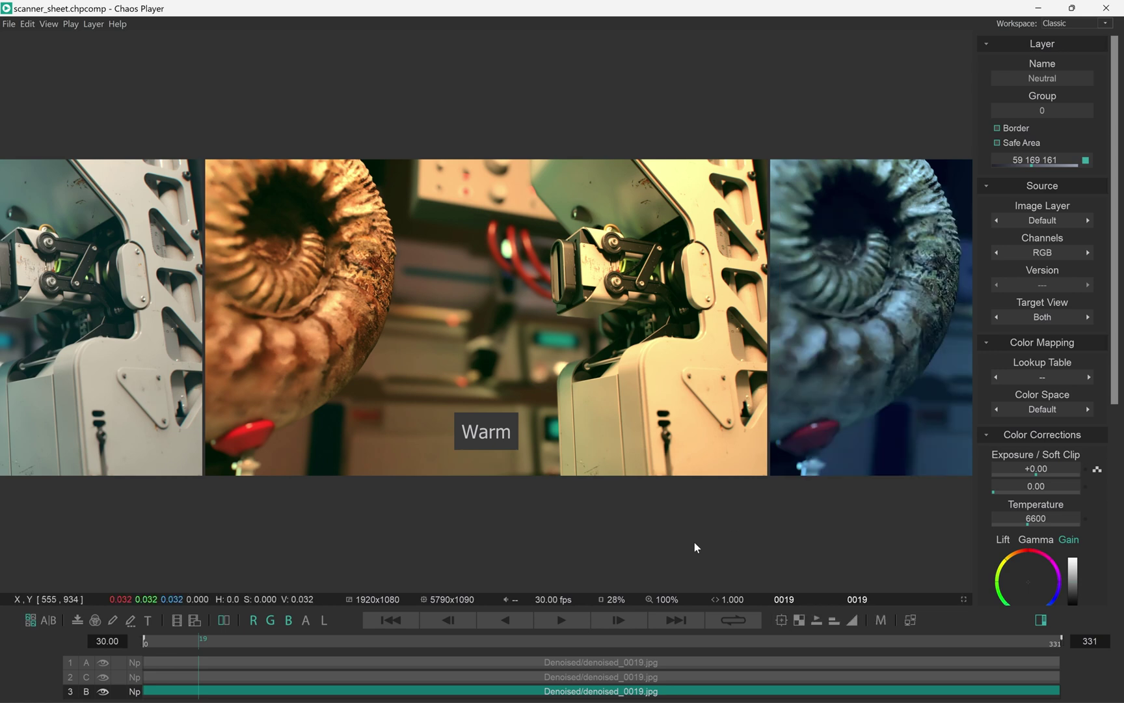
Export the composition sequence as the MP4 movie scanner_sheet.mp4, overwriting the existing file.
click(7, 26)
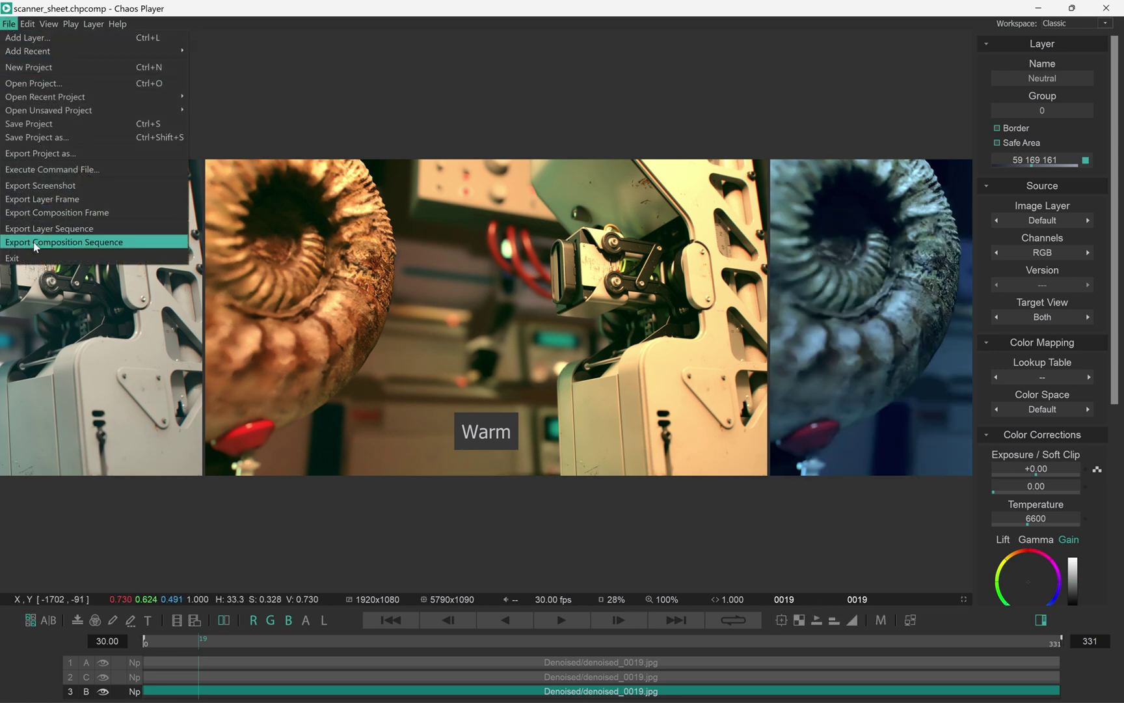
click(146, 242)
click(185, 175)
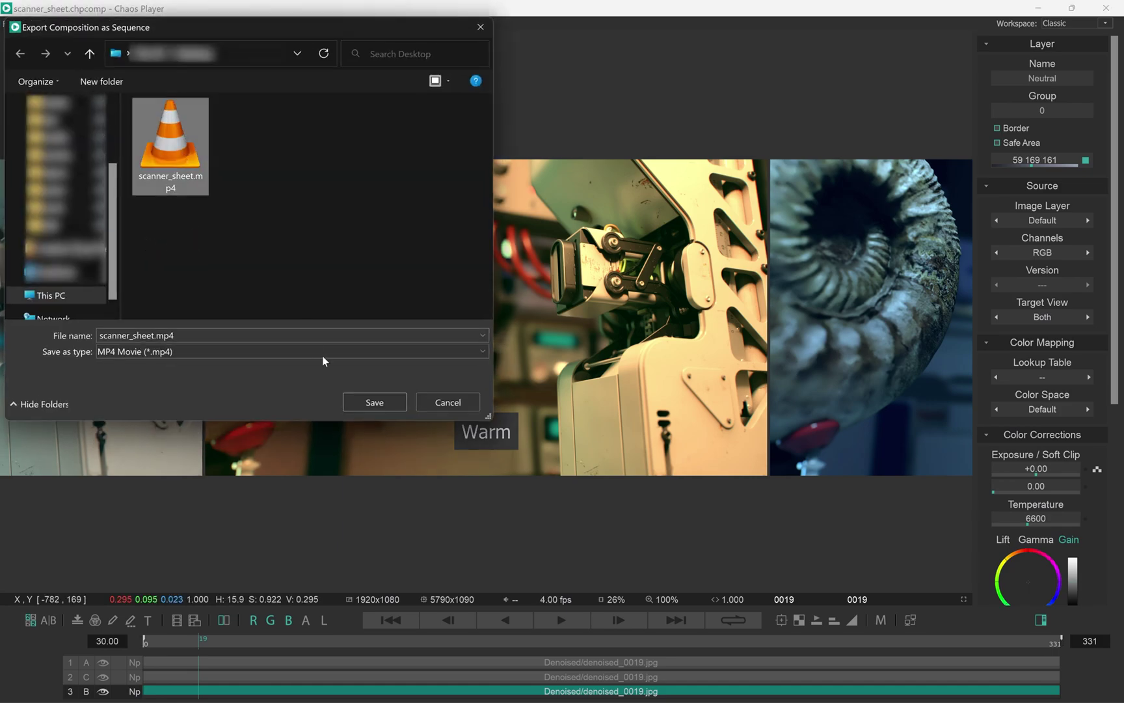
click(351, 399)
click(602, 361)
click(546, 378)
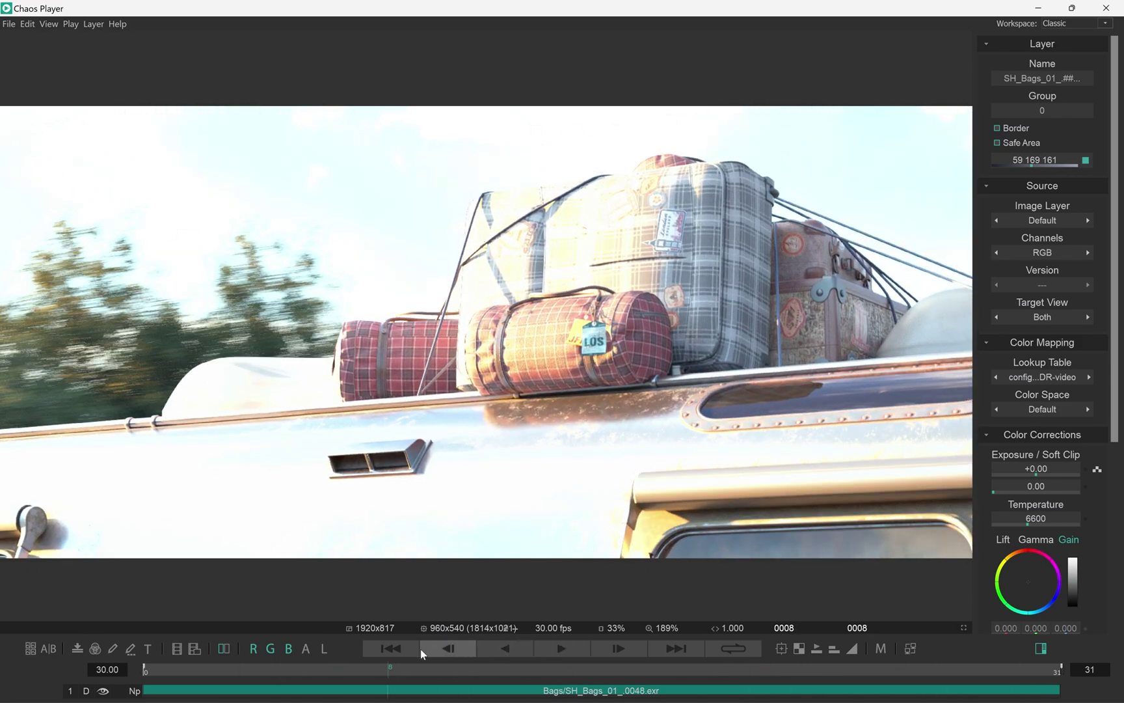
Go to the first frame of the Bags sequence and duplicate its layer.
click(403, 653)
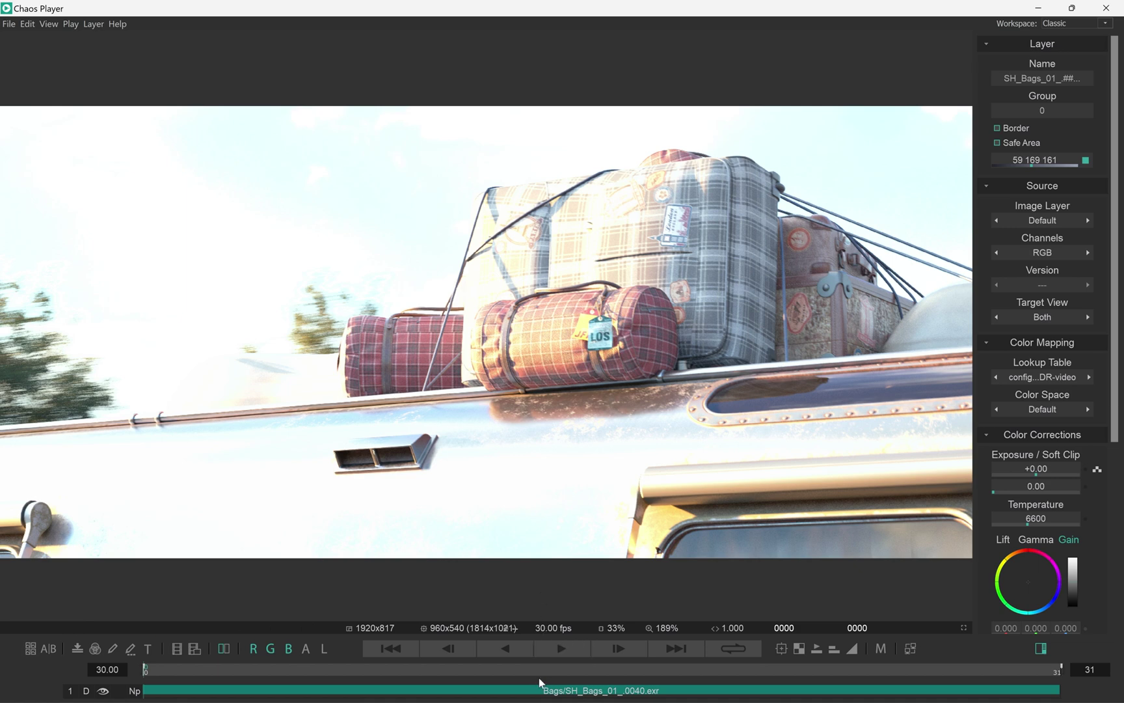
right_click(538, 694)
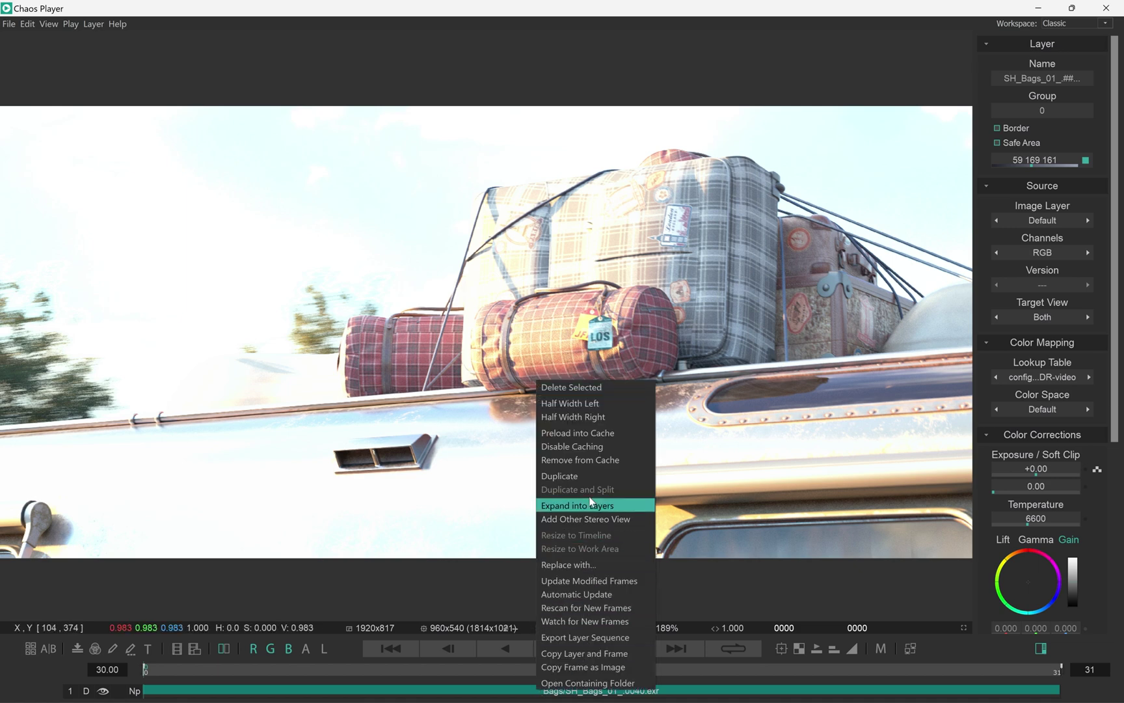
click(606, 478)
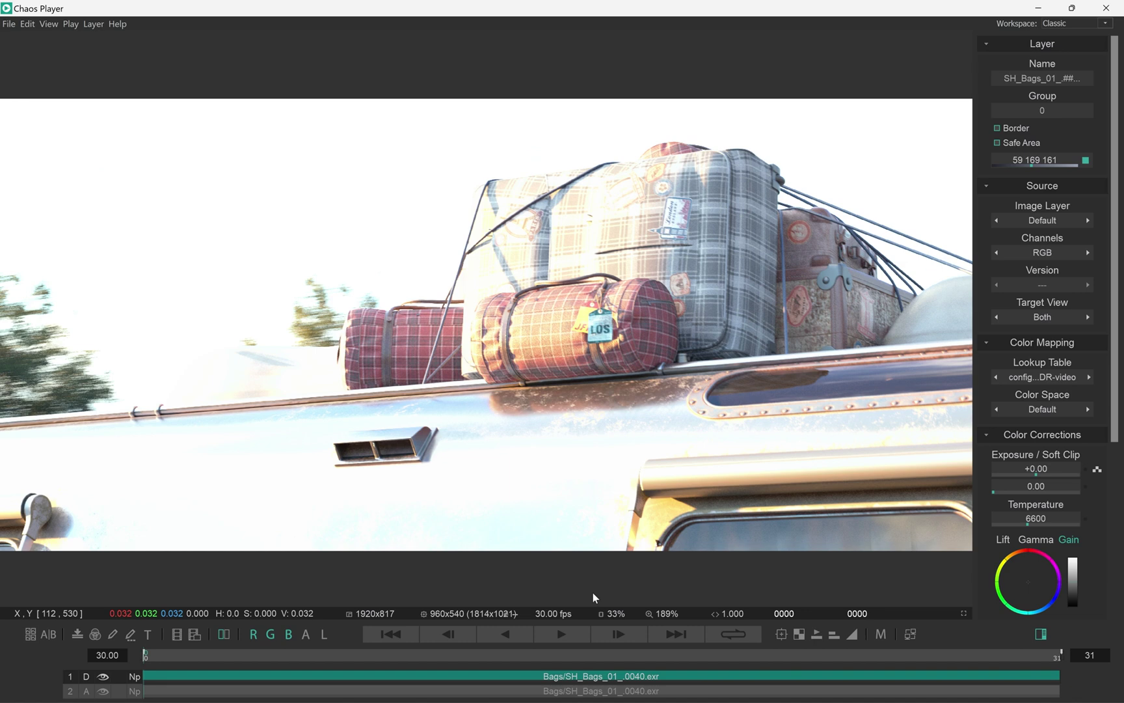
Expand the top Bags layer into separate render element layers and display them in the contact sheet.
right_click(594, 682)
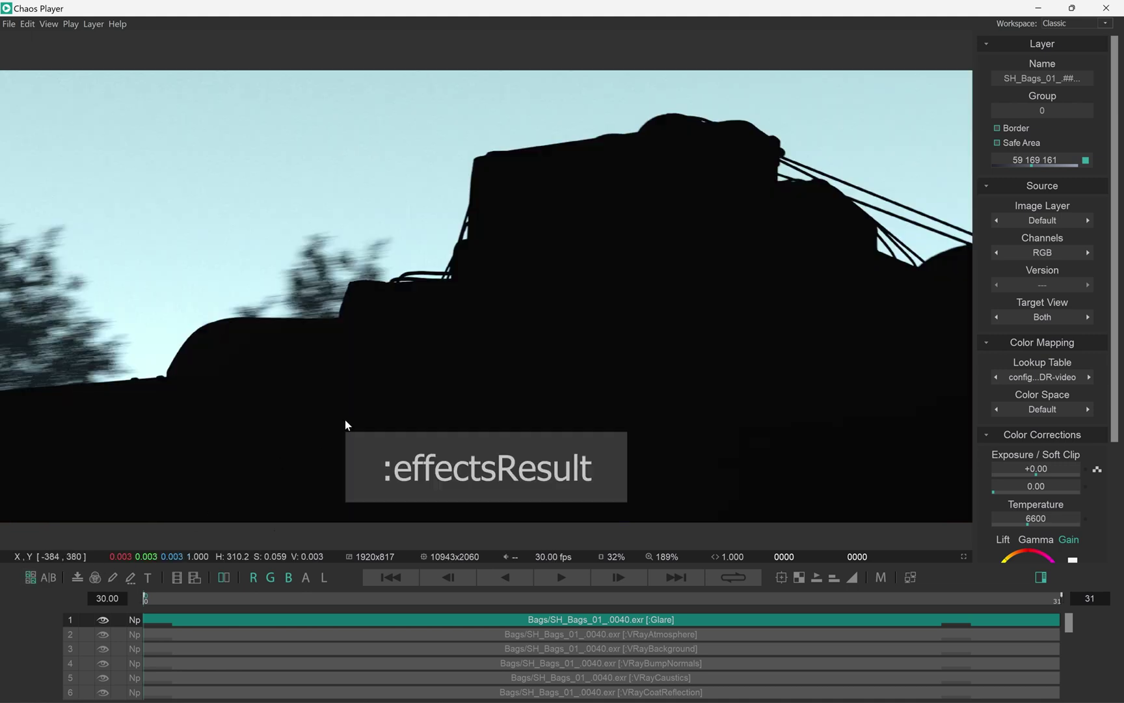
scroll(345, 422, down, 5)
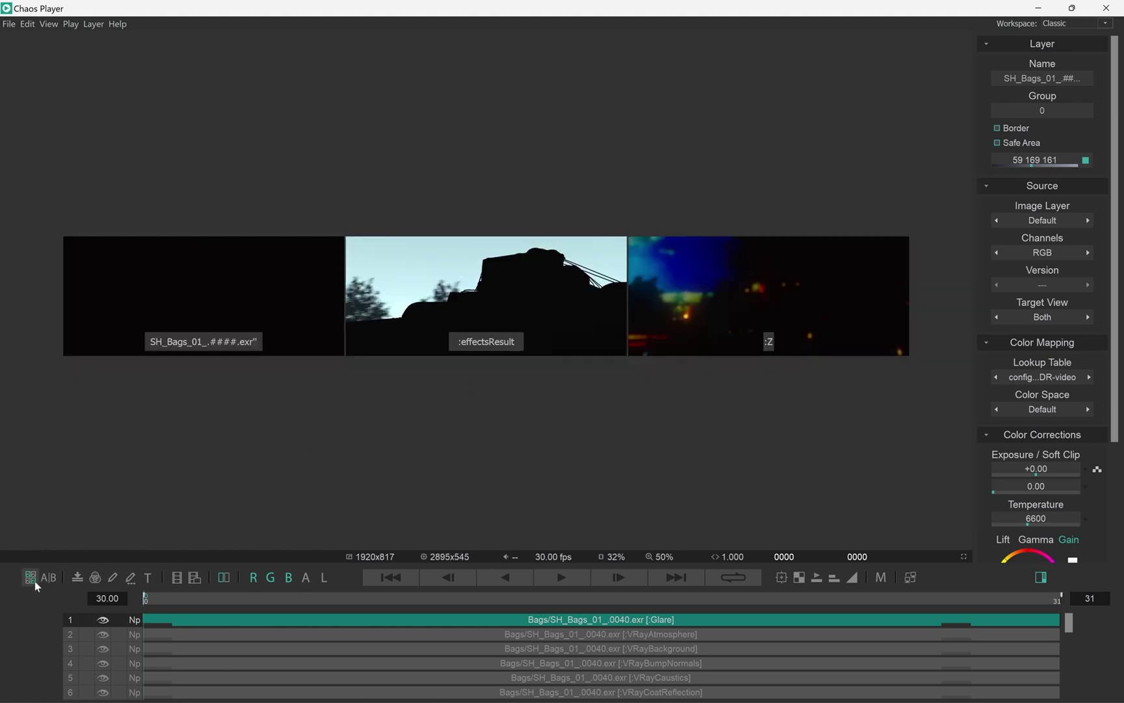
Set the contact sheet resolution to 6000 by 2000.
right_click(34, 581)
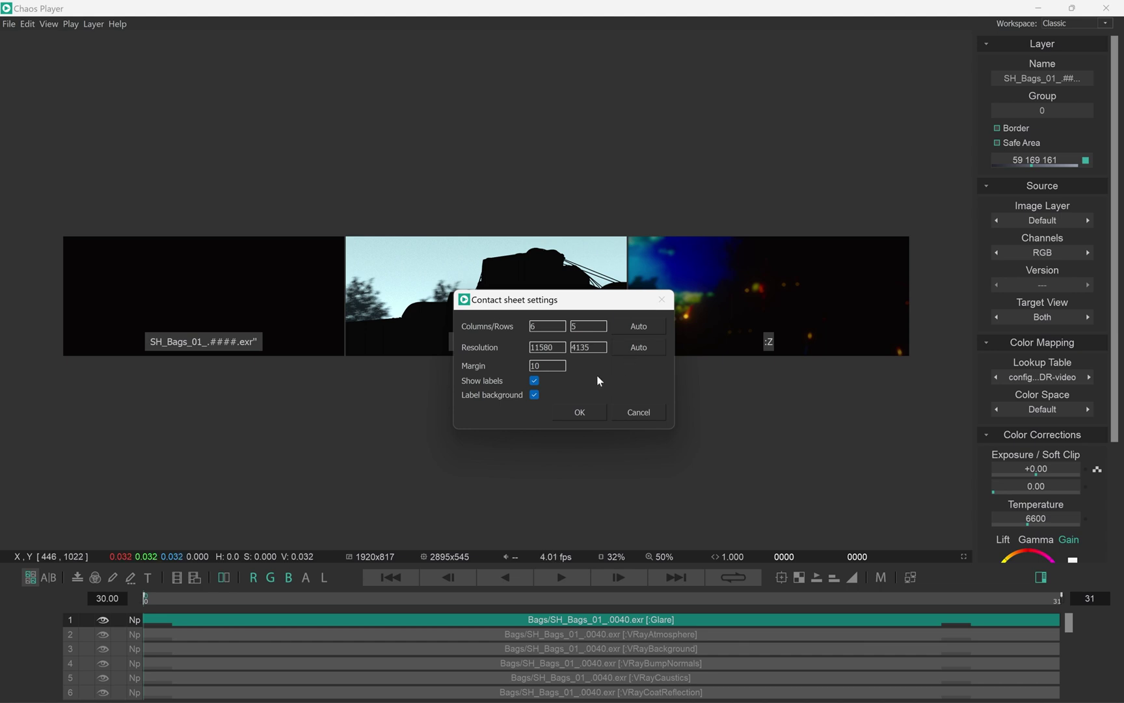
drag(559, 347, 532, 348)
text(6000)
key(Tab)
click(590, 412)
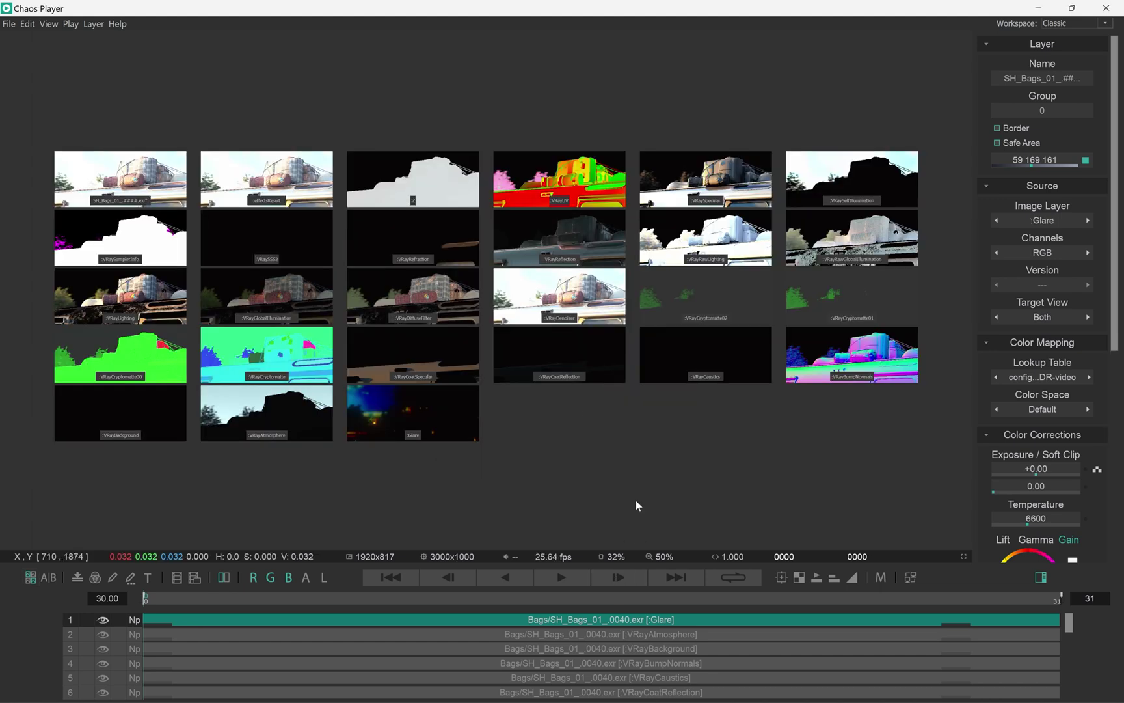
Enlarge the layer list and show only the VRayBumpNormals, VRayUV and Z layers in the contact sheet.
click(1054, 220)
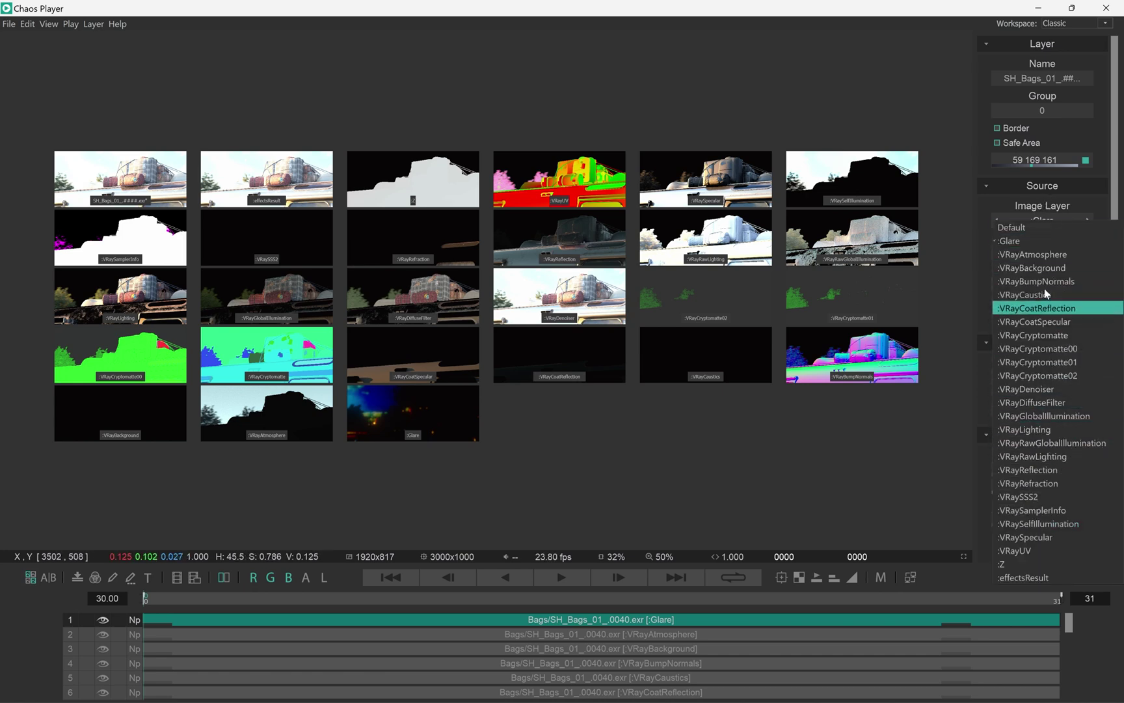
click(957, 245)
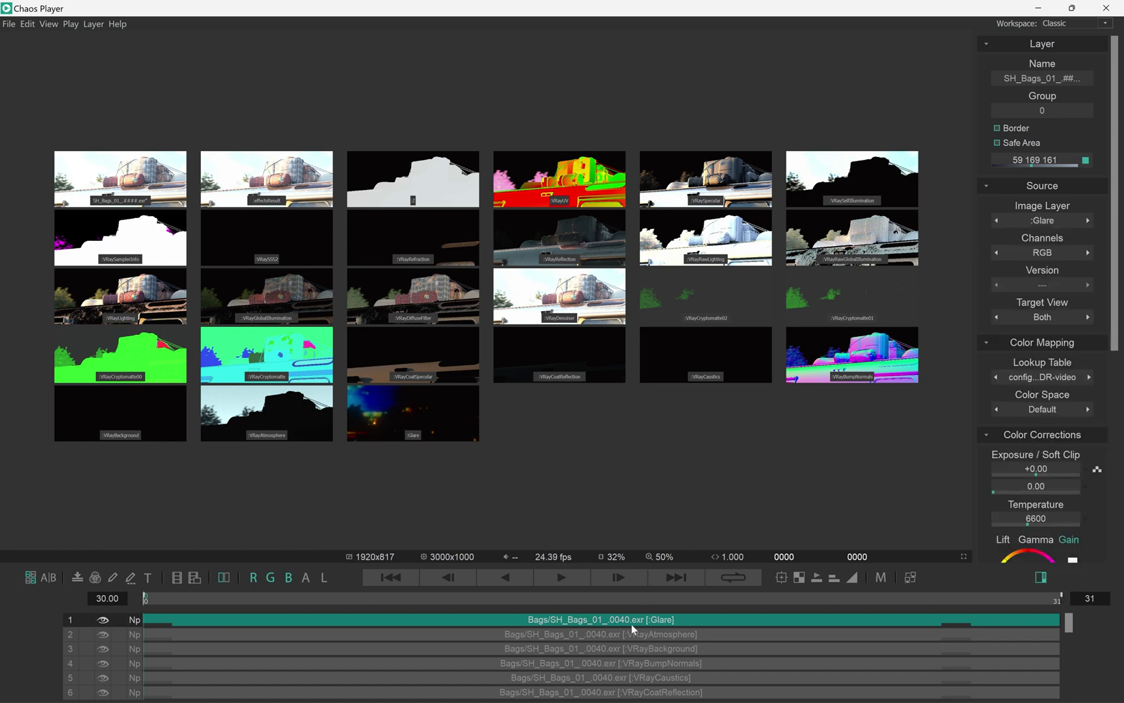
click(621, 663)
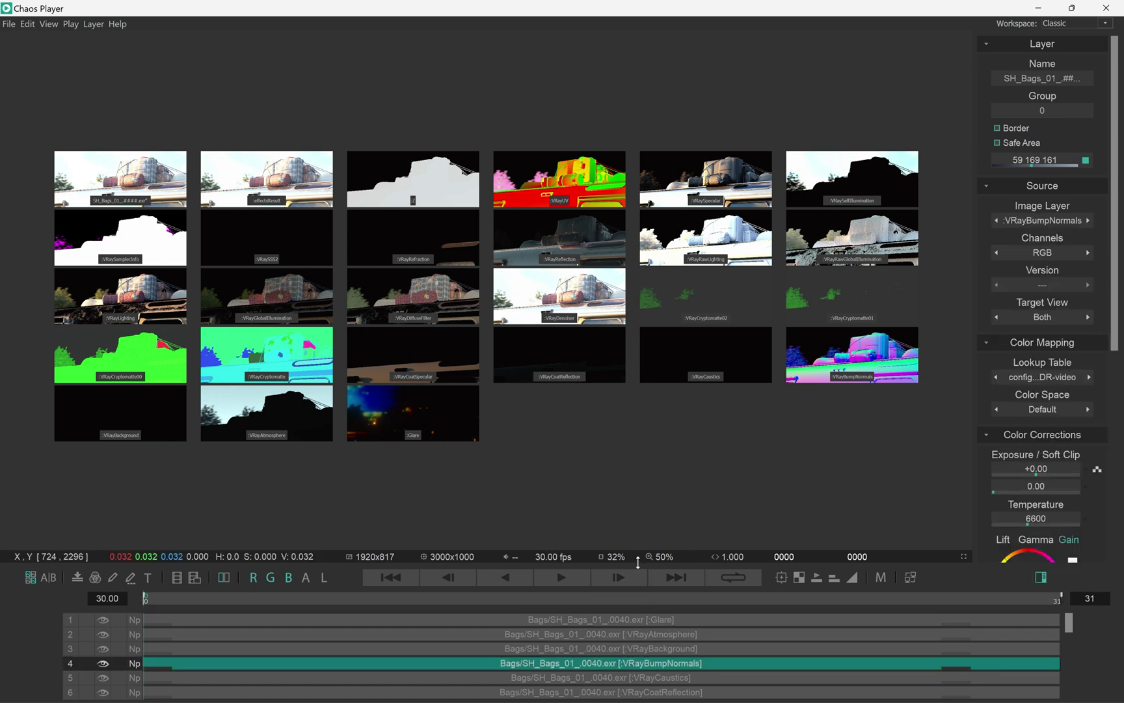
drag(639, 562, 652, 294)
ctrl+click(654, 673)
ctrl+click(655, 685)
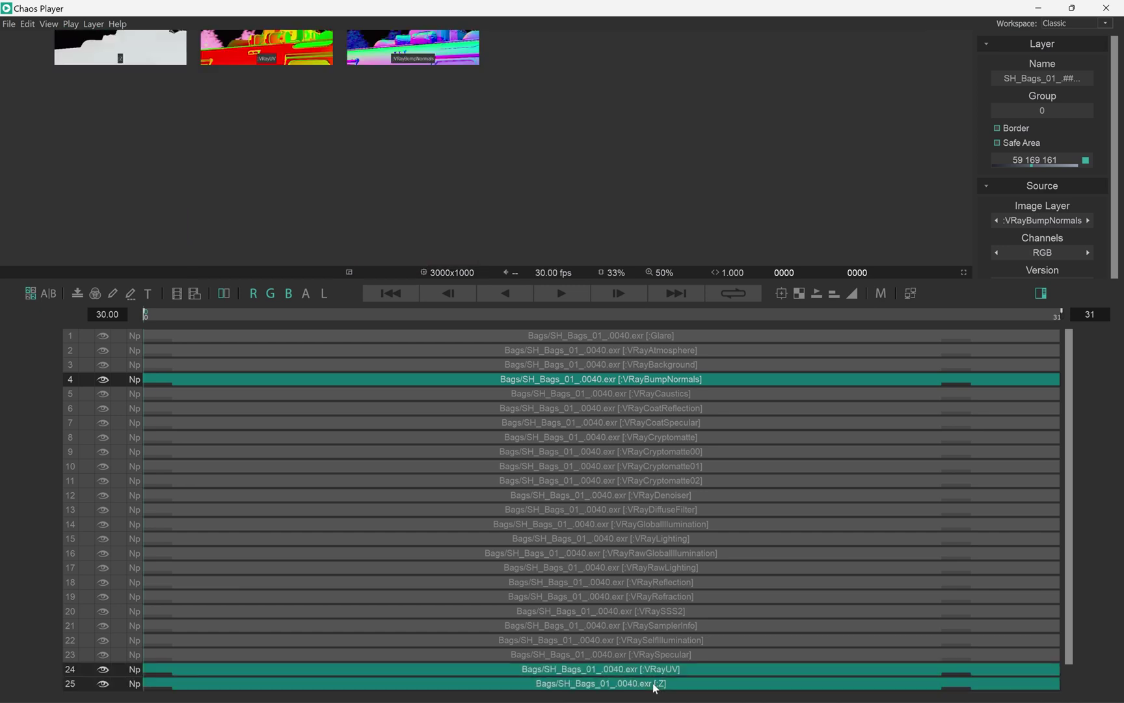
click(520, 115)
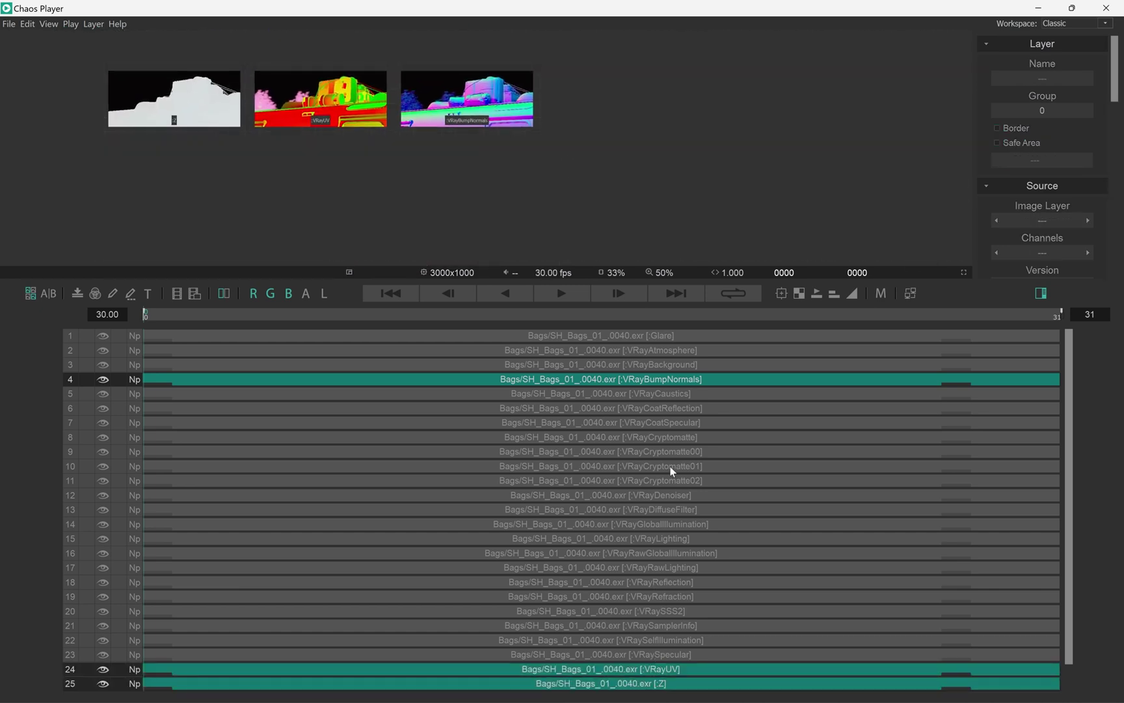
Add the four VRayCryptomatte layers to the contact sheet selection, and open and accept the contact sheet settings.
ctrl+click(674, 441)
drag(743, 443, 706, 467)
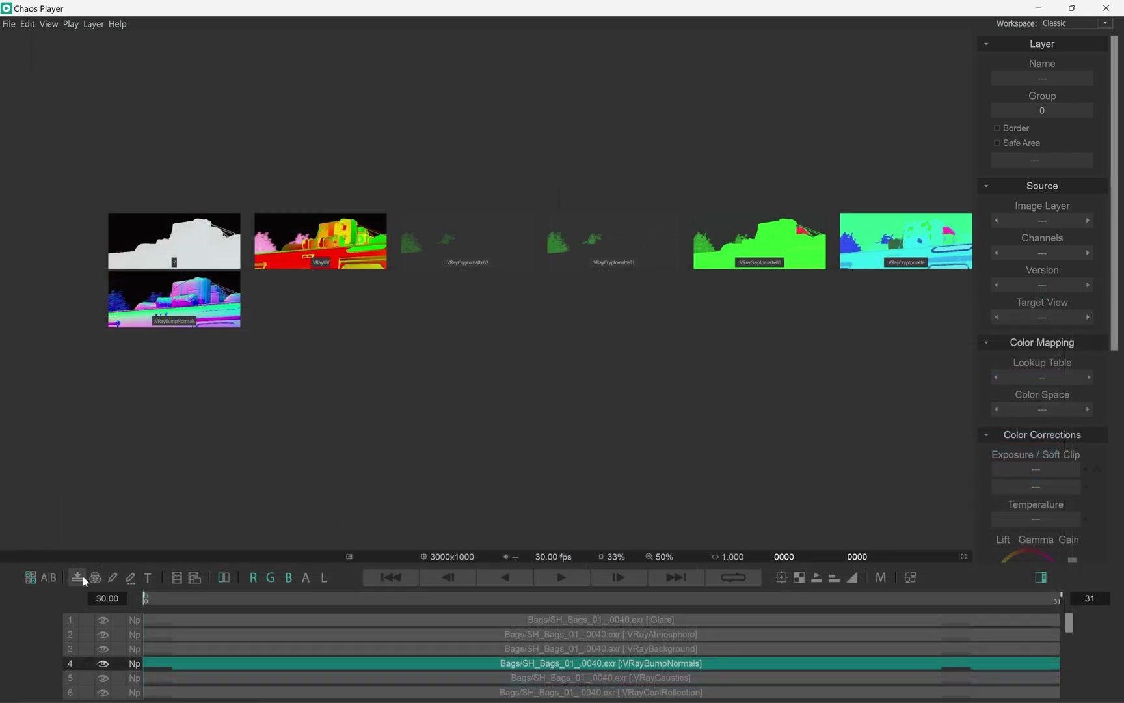
click(30, 577)
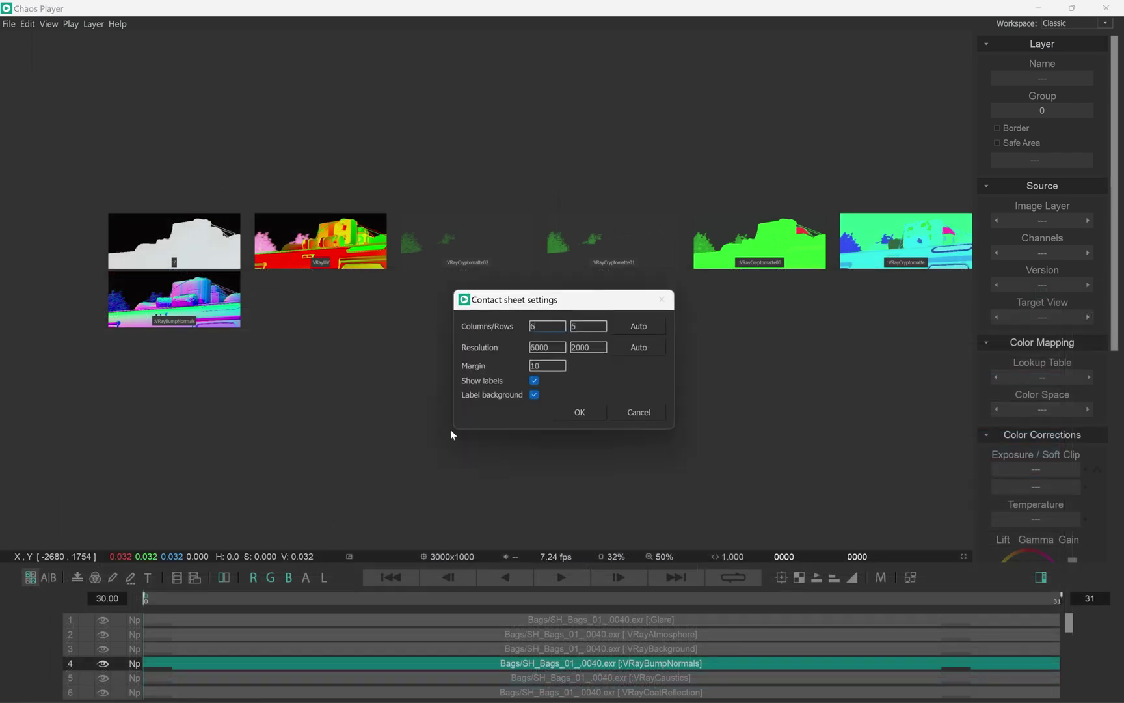
click(592, 412)
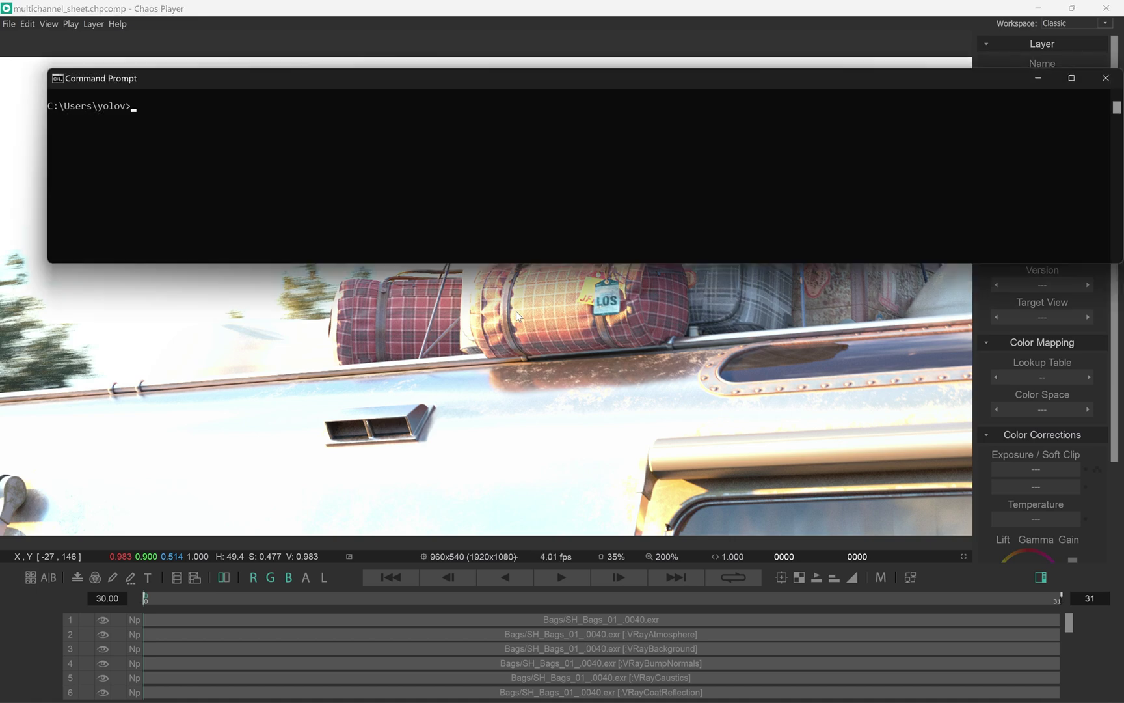
In Command Prompt, run chaosplayer_qt5.exe with --attach --set_sheet_enabled=1 to enable the contact sheet in the open session.
text("C:\Program Files\)
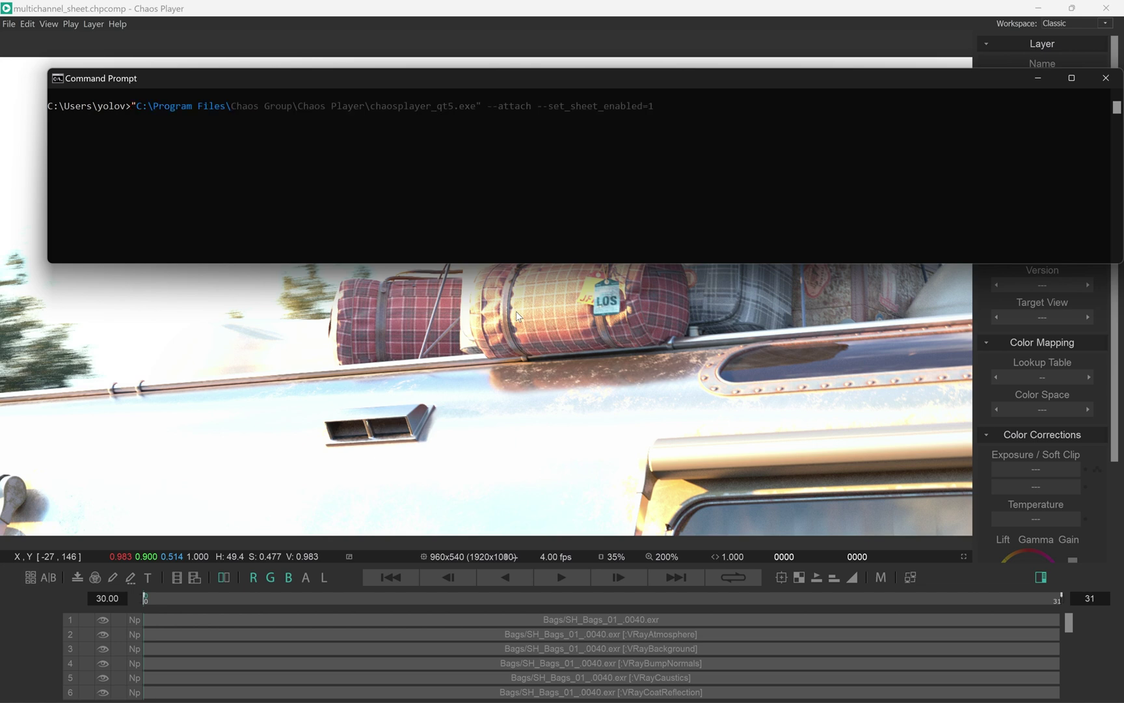
key(ctrl+Right)
key(ctrl+Right)
key(ctrl+Right)
key(ctrl+Right)
key(ctrl+Right)
key(ctrl+Right)
key(ctrl+Right)
key(ctrl+Right)
key(ctrl+Right)
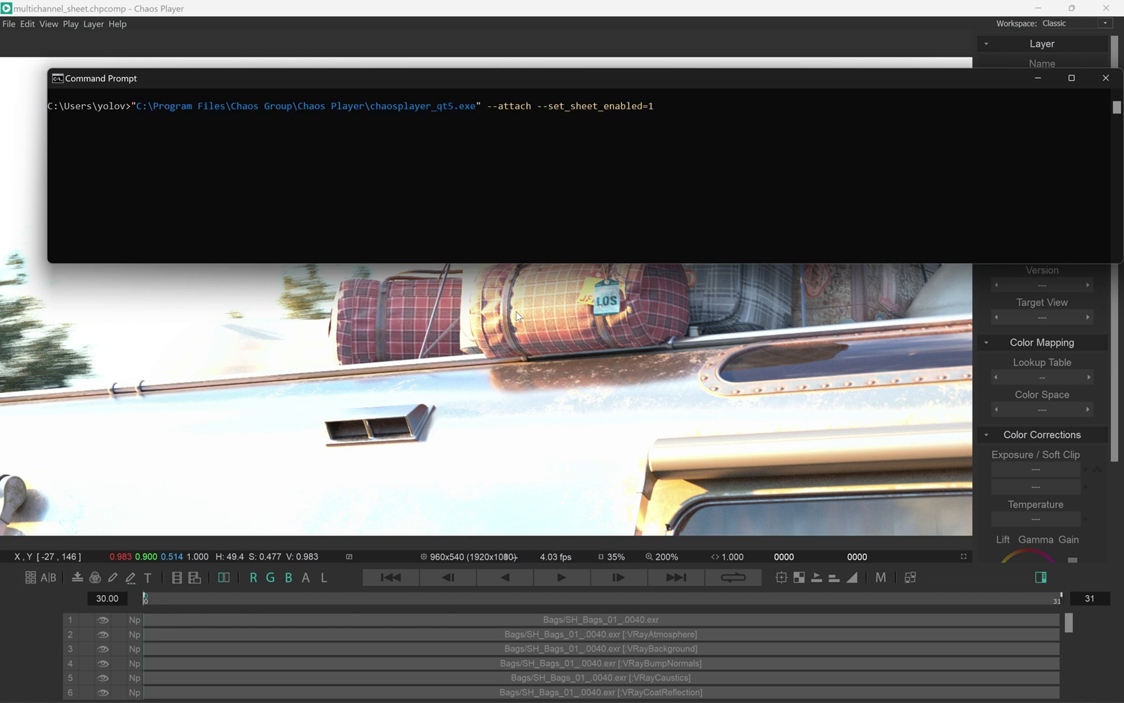
key(Return)
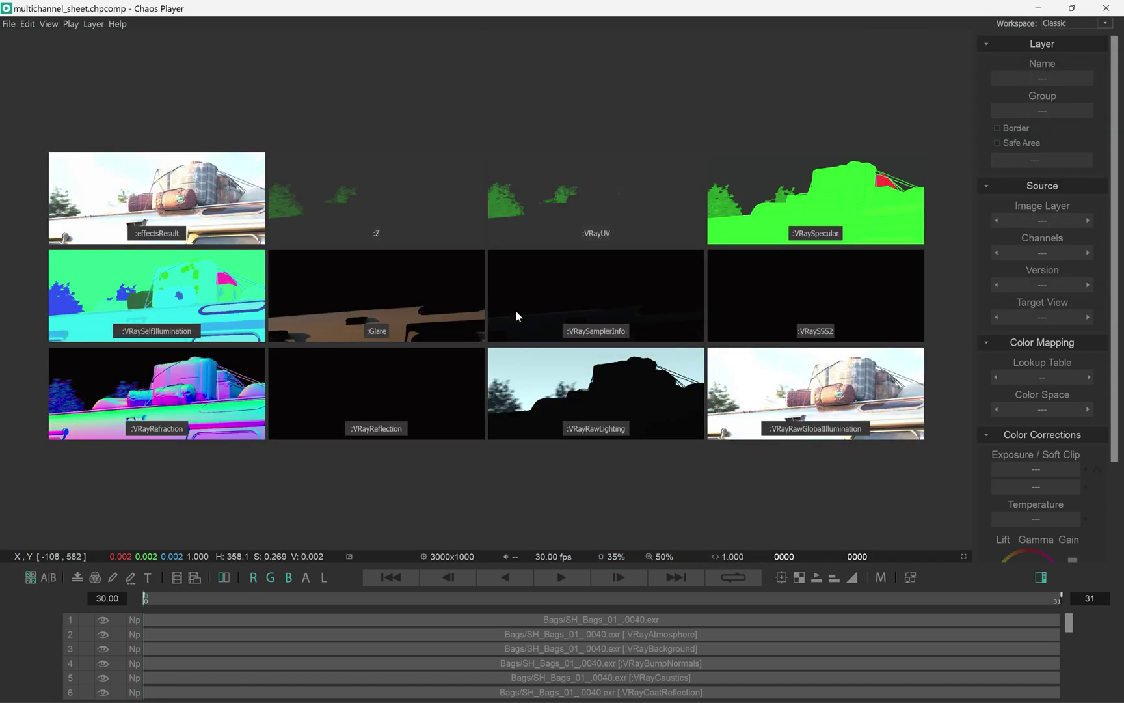
Recall the attach command in Command Prompt with --sheet_options added, and set columns to 6 and rows to 5.
key(alt+Tab)
key(Up)
key(Right)
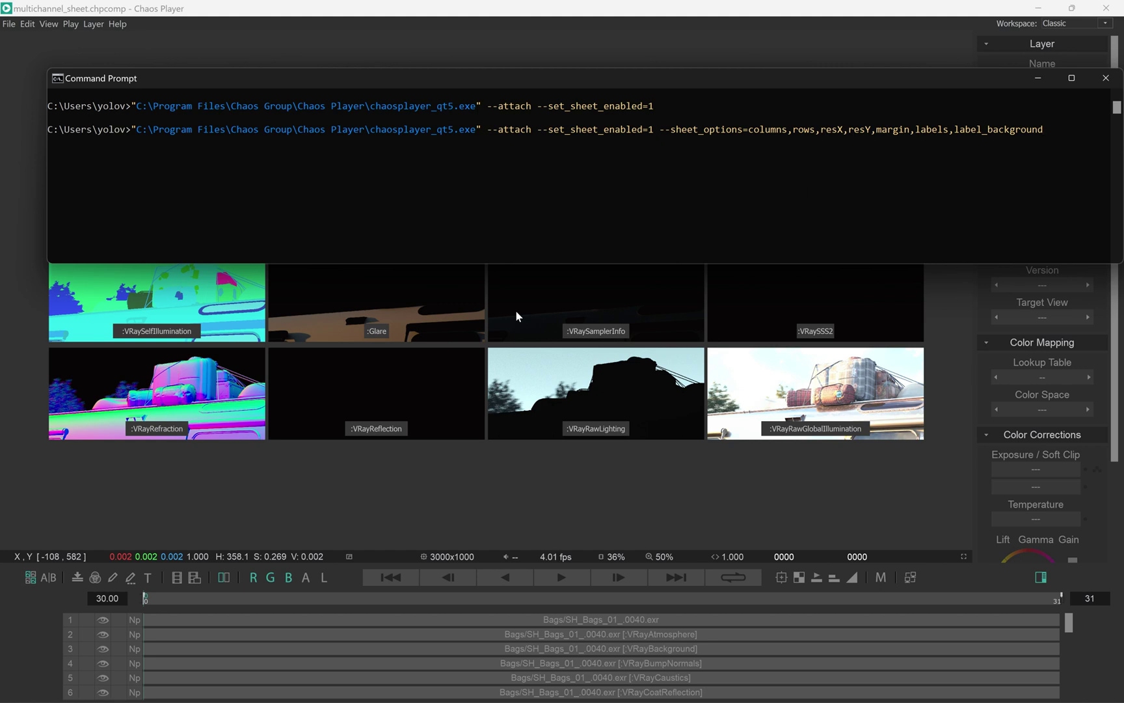
key(Right)
key(shift+Right)
key(shift+Right)
key(shift+Right)
key(shift+Right)
key(shift+Right)
key(shift+Right)
key(shift+Right)
text(6)
key(Right)
key(shift+Right)
key(shift+Right)
key(shift+Right)
key(shift+Right)
text(5)
Set resX to 6000, resY to 2000 and margin to 0 in the attach command's sheet options.
key(Right)
key(shift+Right)
key(shift+Right)
key(shift+Right)
key(shift+Right)
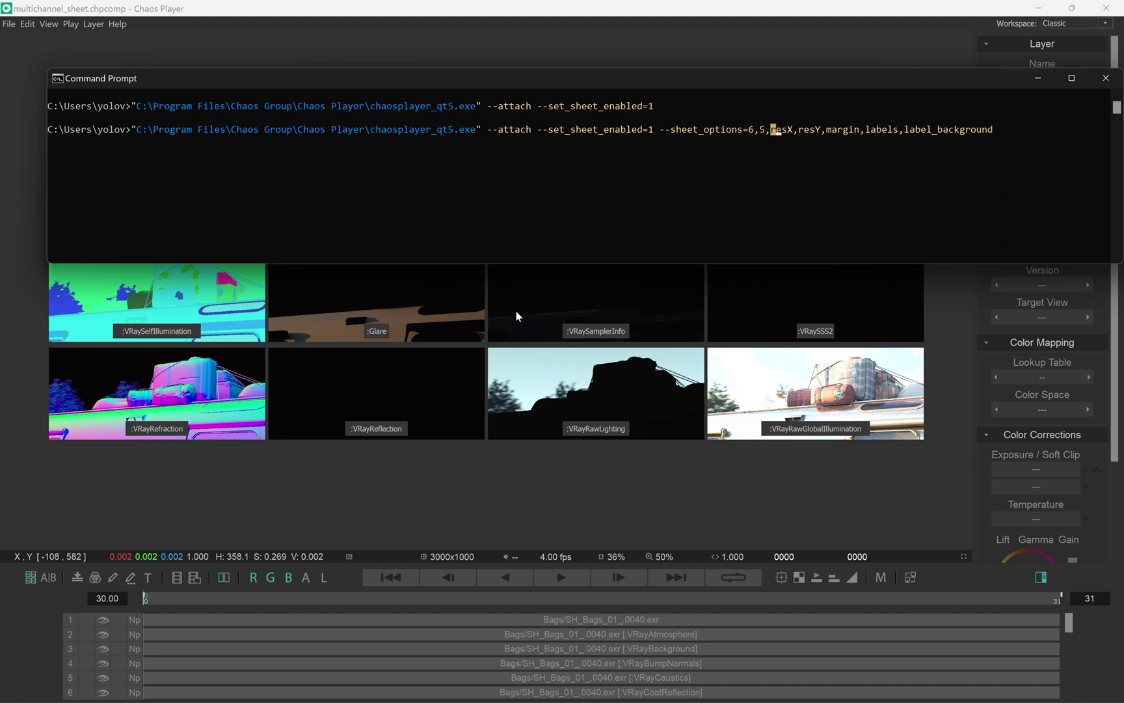
text(6000)
key(Right)
key(shift+Right)
key(shift+Right)
key(shift+Right)
key(shift+Right)
text(2000)
key(Right)
key(shift+Right)
key(shift+Right)
key(shift+Right)
key(shift+Right)
key(shift+Right)
key(shift+Right)
text(0)
Set labels and label_background to 1 in the attach command, run it and return to Chaos Player.
key(Right)
key(shift+Right)
key(shift+Right)
key(shift+Right)
key(shift+Right)
key(shift+Right)
key(shift+Right)
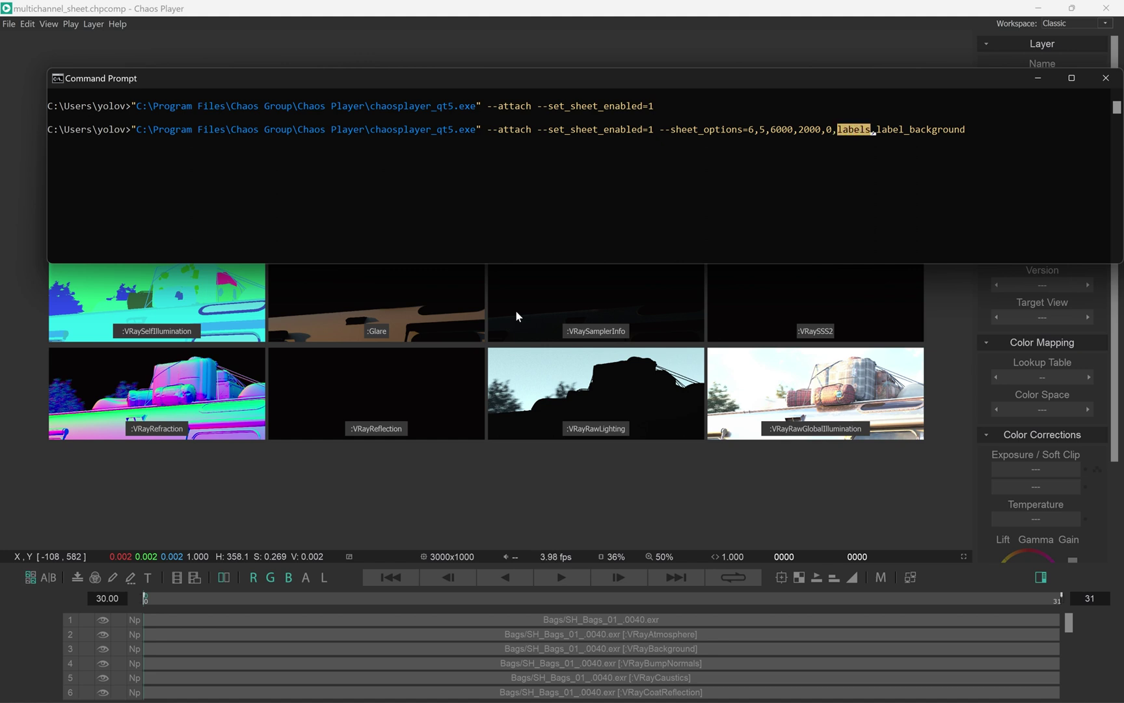
text(1)
key(Right)
key(shift+Right)
key(shift+Right)
key(shift+Right)
key(shift+Right)
key(shift+Right)
key(shift+Right)
key(shift+Right)
key(shift+Right)
key(shift+Right)
key(shift+Right)
key(shift+Right)
key(shift+Right)
key(shift+Right)
key(shift+Right)
key(shift+Right)
key(shift+Right)
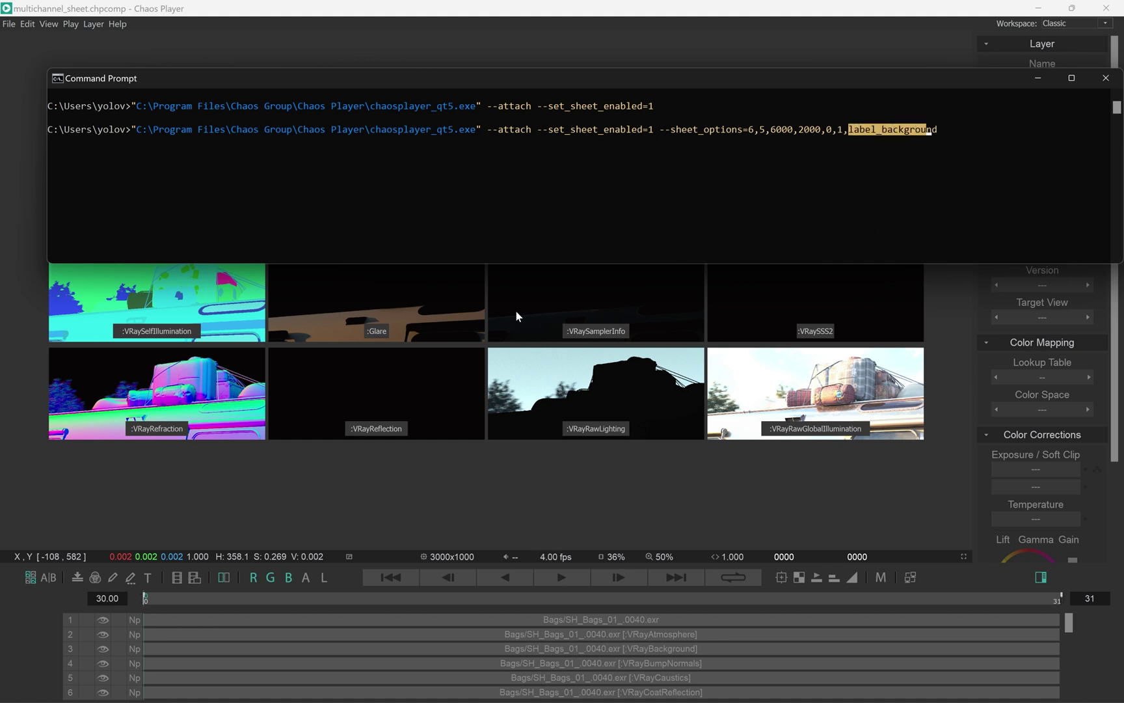
text(1)
key(Return)
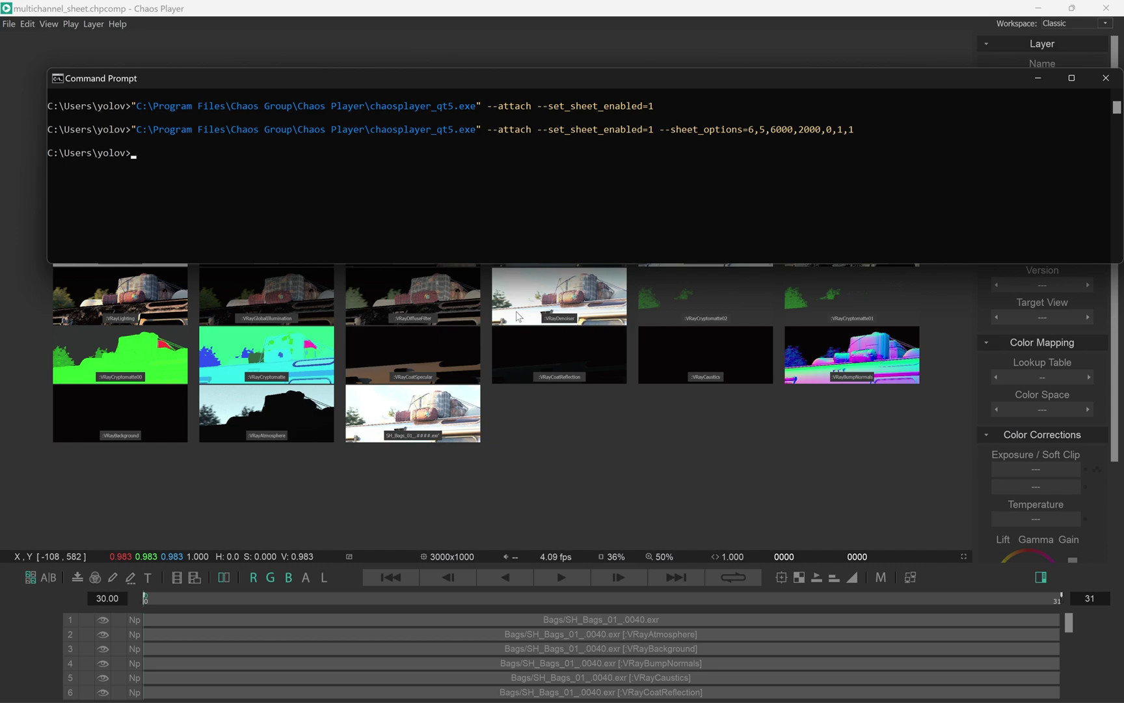
click(519, 302)
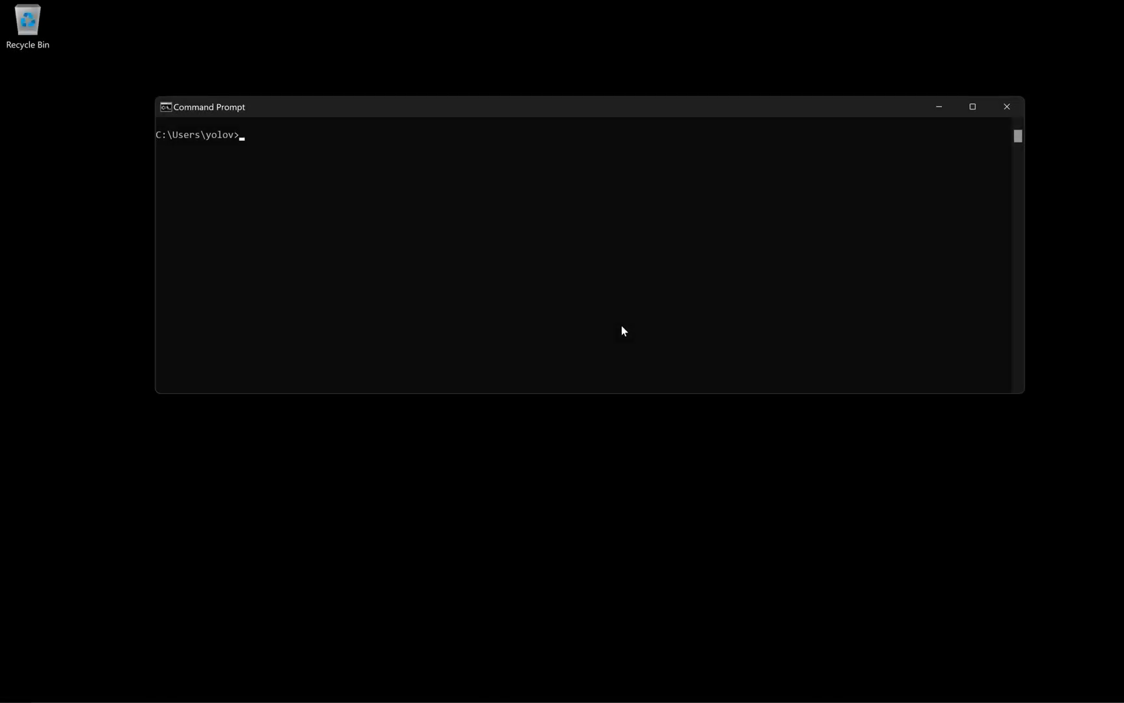
In a fresh Command Prompt, enter chaosplayer_qt5.exe with the Bags sequence SH_Bags_01_.####.exr, --layer_duplicate and --expand_into_layers.
text("C:\Program Files\)
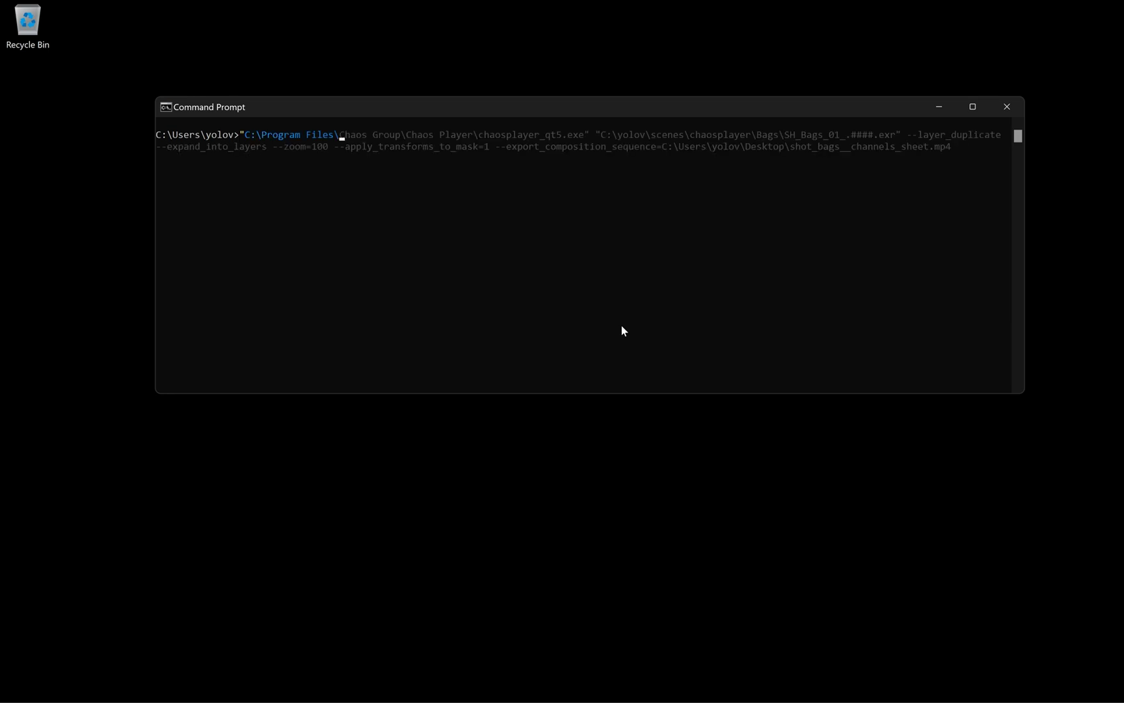
text(Chaos Group\Chaos Player\chaosplayer_qt5.exe" "C:\yolov\scenes\chaosplayer\Bags\SH_Bags_01_.####.exr)
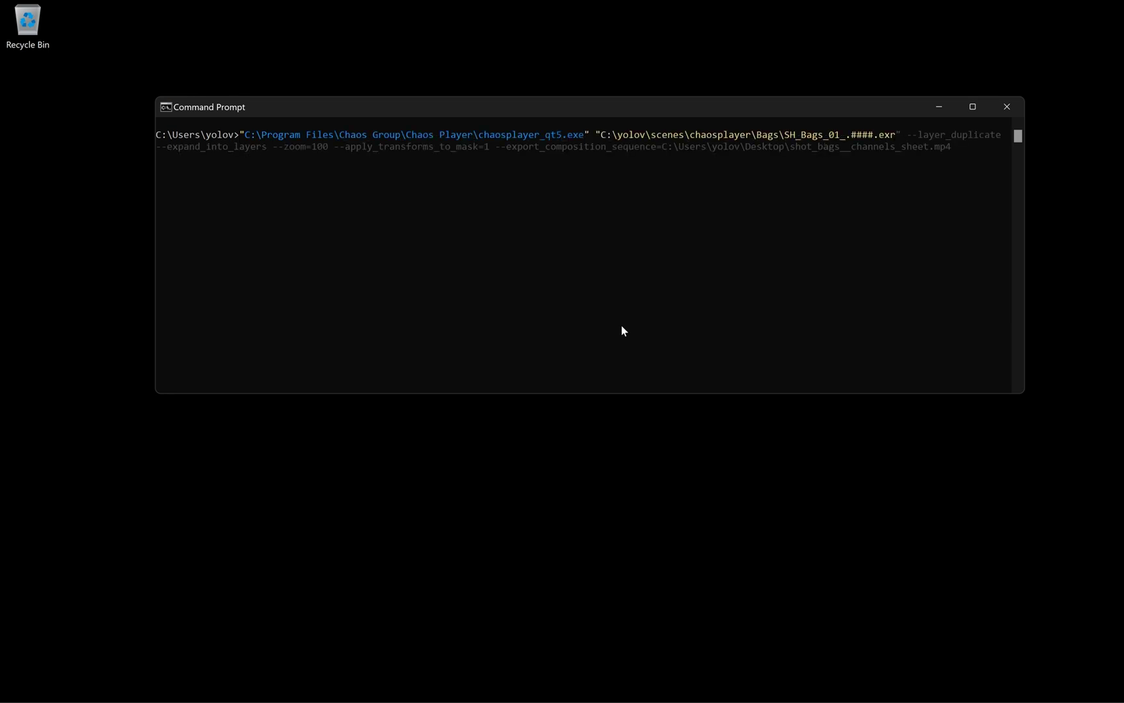
text(" --layer_duplicate --expand_into_layers)
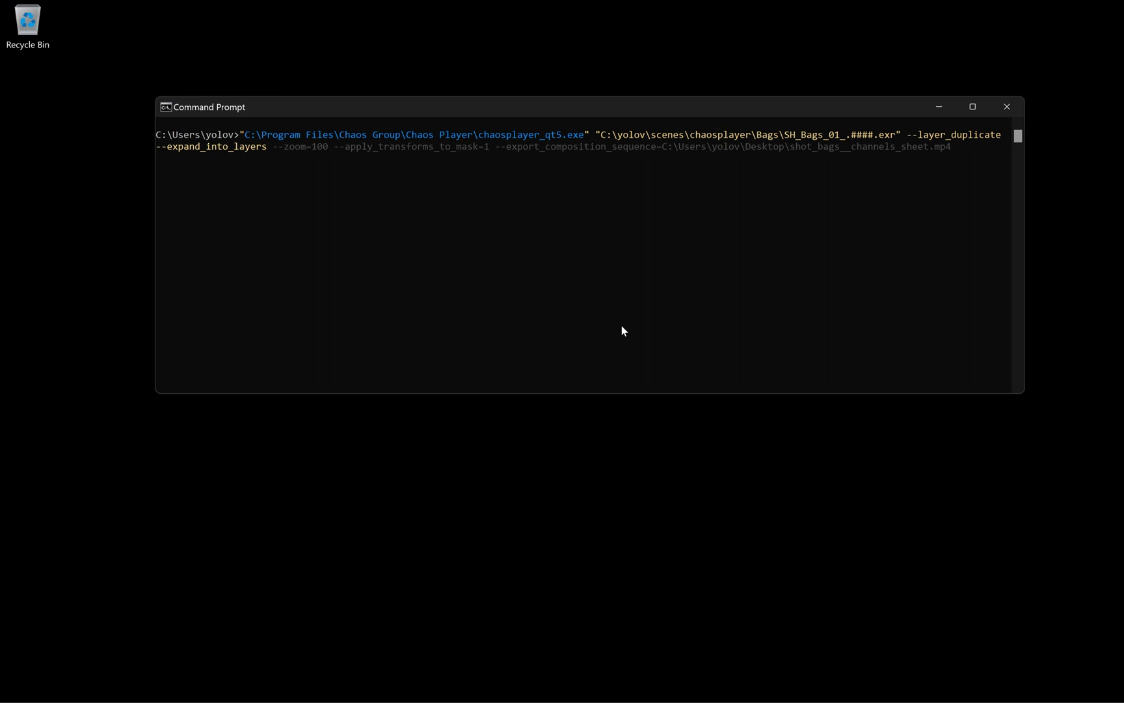
Append --set_sheet_enabled=1 and the --sheet_options template to the launch command, with columns set to 6 and rows to 5.
text( --set)
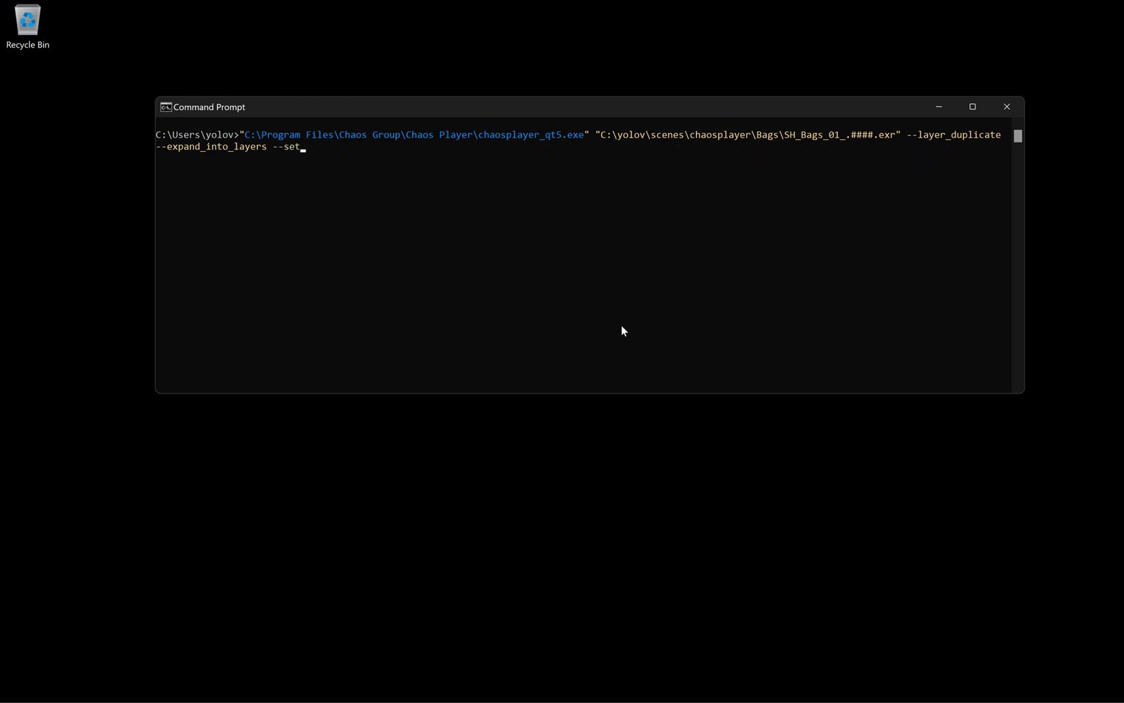
text(_sheet_enabled=1 --sheet_options=columns,rows,resX,resY,margin,labels,label_background)
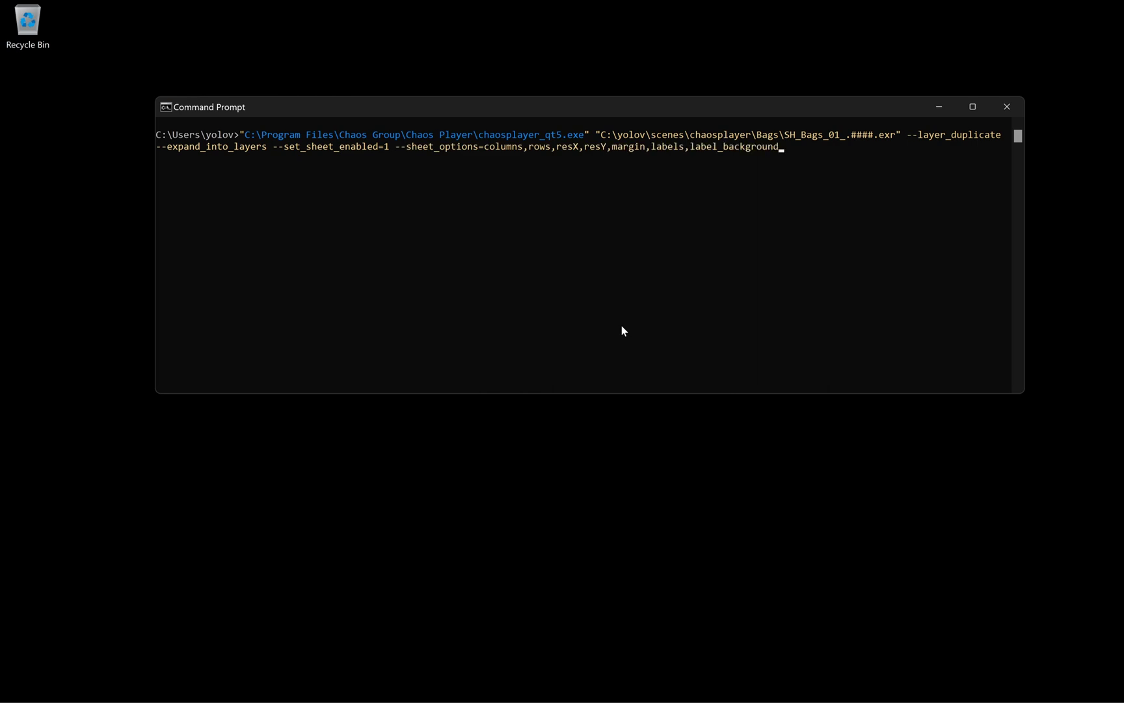
key(shift+Right)
key(shift+Right)
key(shift+Right)
key(shift+Right)
key(shift+Right)
key(shift+Right)
key(shift+Right)
text(6)
key(Right)
key(shift+Right)
key(shift+Right)
key(shift+Right)
key(shift+Right)
text(5)
Fill the launch command's sheet options with a resolution of 6000 by 2000 and a margin of 0.
key(Right)
key(shift+Right)
key(shift+Right)
key(shift+Right)
key(shift+Right)
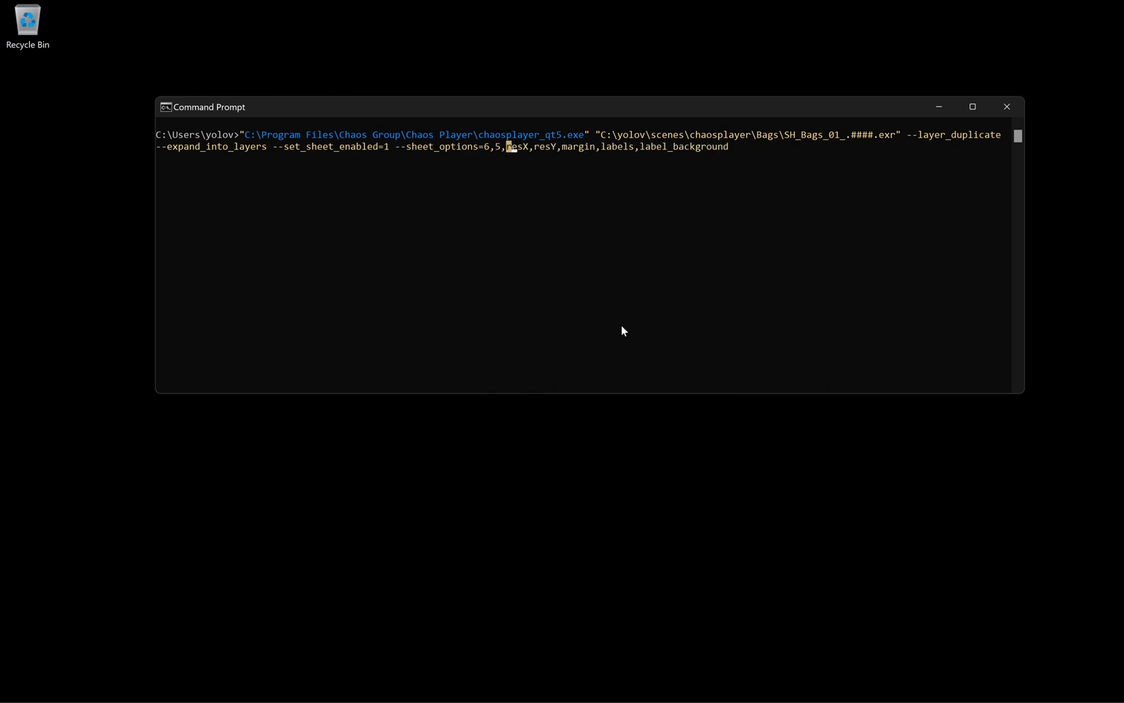
text(6000)
key(Right)
key(shift+Right)
key(shift+Right)
key(shift+Right)
key(shift+Right)
text(2000)
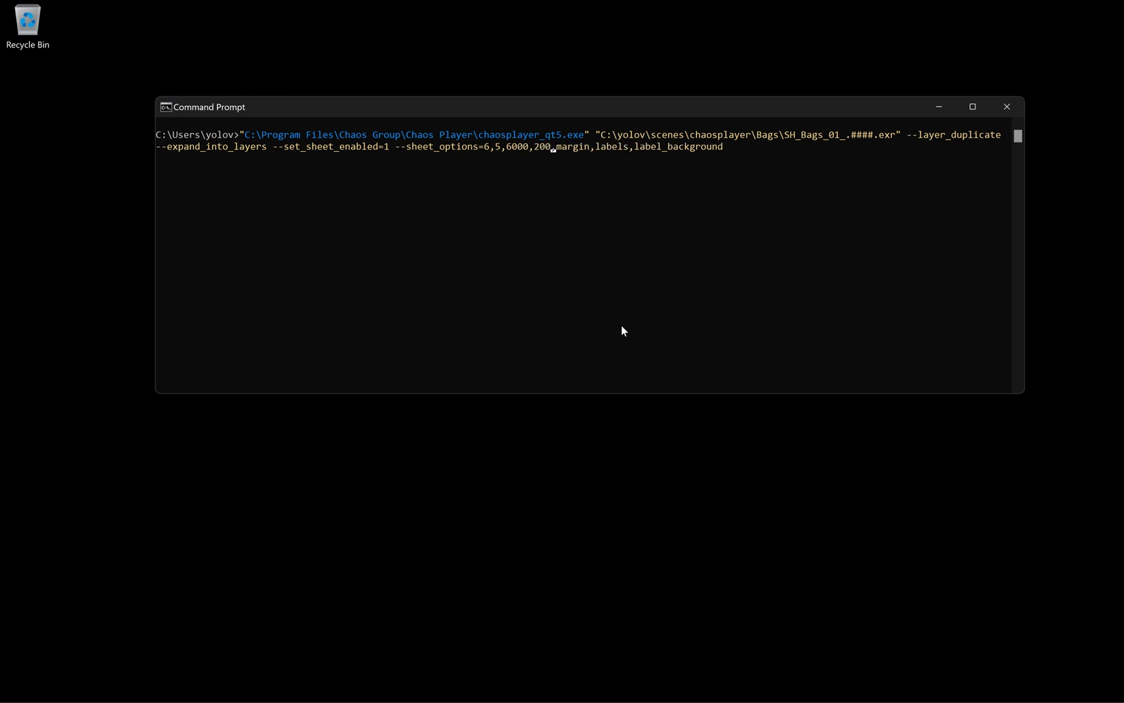
key(Right)
key(shift+Right)
key(shift+Right)
key(shift+Right)
key(shift+Right)
key(shift+Right)
key(shift+Right)
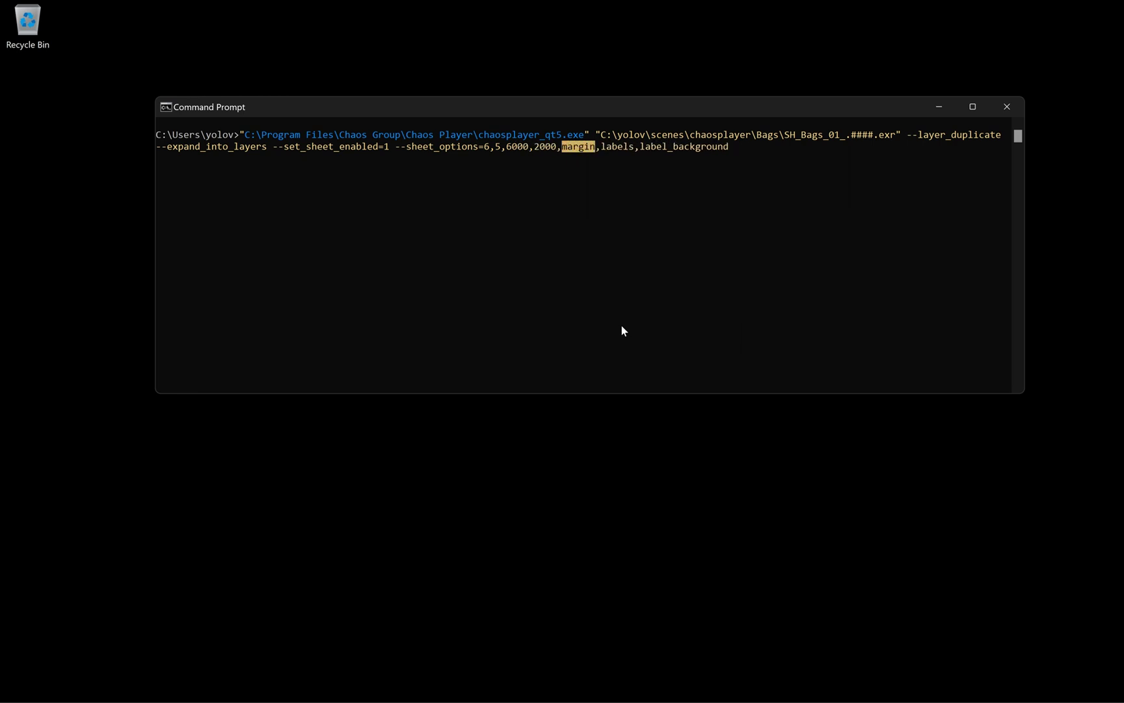
text(0)
Set the labels and label_background values to 1 in the launch command's sheet options.
key(Right)
key(shift+Right)
key(shift+Right)
key(shift+Right)
key(shift+Right)
key(shift+Right)
key(shift+Right)
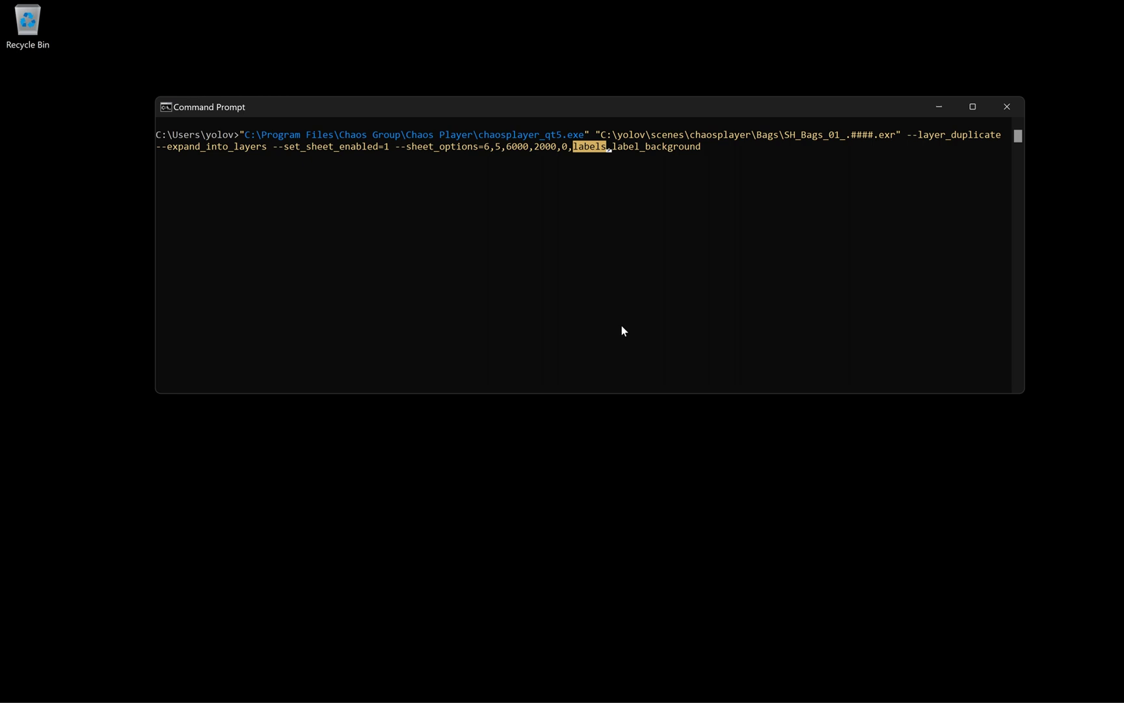
text(1)
key(Right)
key(shift+Right)
key(shift+Right)
key(shift+Right)
key(shift+Right)
key(shift+Right)
key(shift+Right)
key(shift+Right)
key(shift+Right)
key(shift+Right)
key(shift+Right)
key(shift+Right)
key(shift+Right)
key(shift+Right)
key(shift+Right)
key(shift+Right)
key(shift+Right)
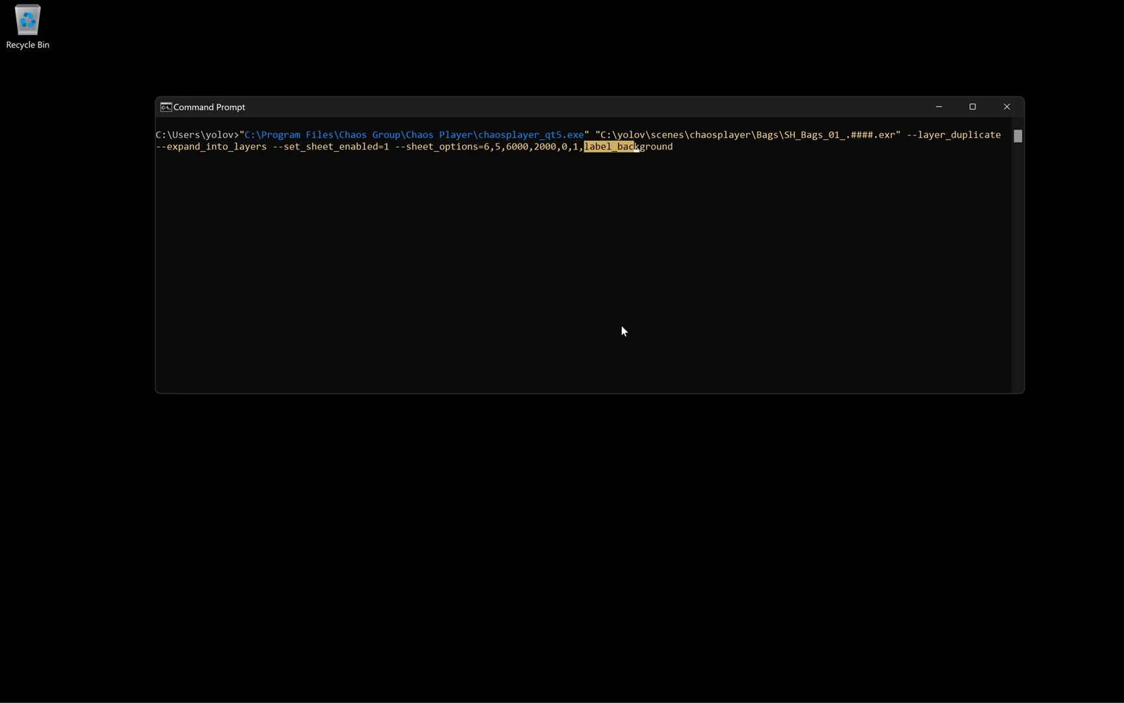
text(1)
Append --zoom=100, --apply_transforms_to_mask=1 and the --export_composition_sequence option to the launch command.
text( --zoom=)
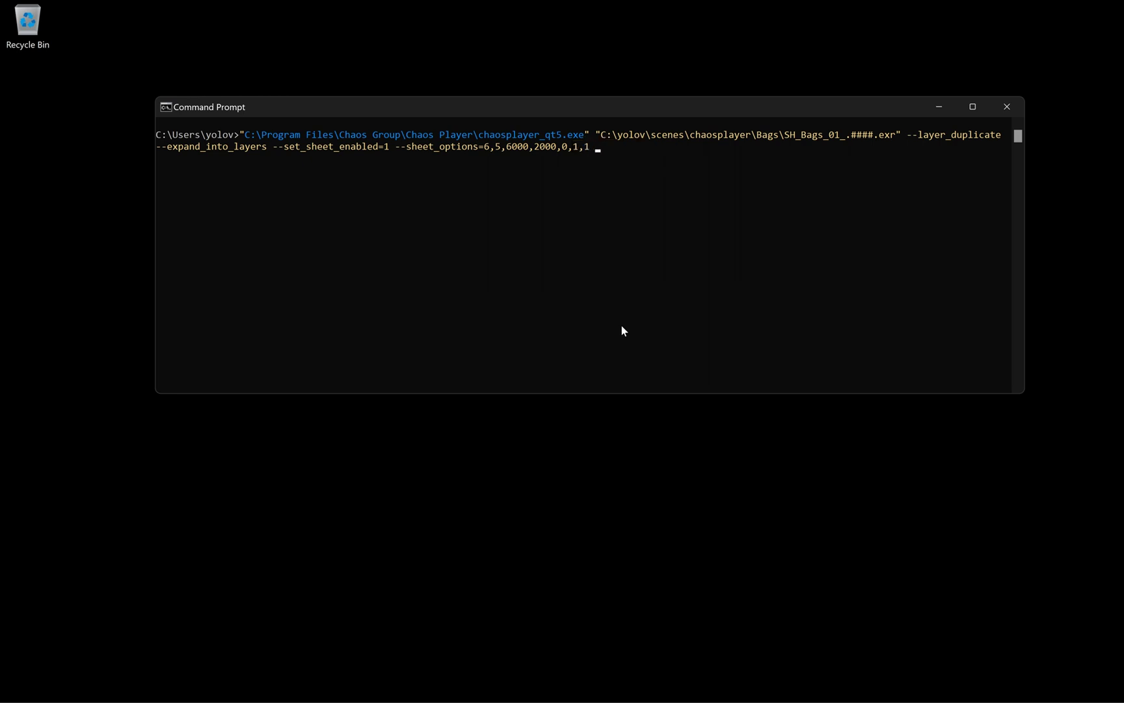
text(100 --apply_transforms)
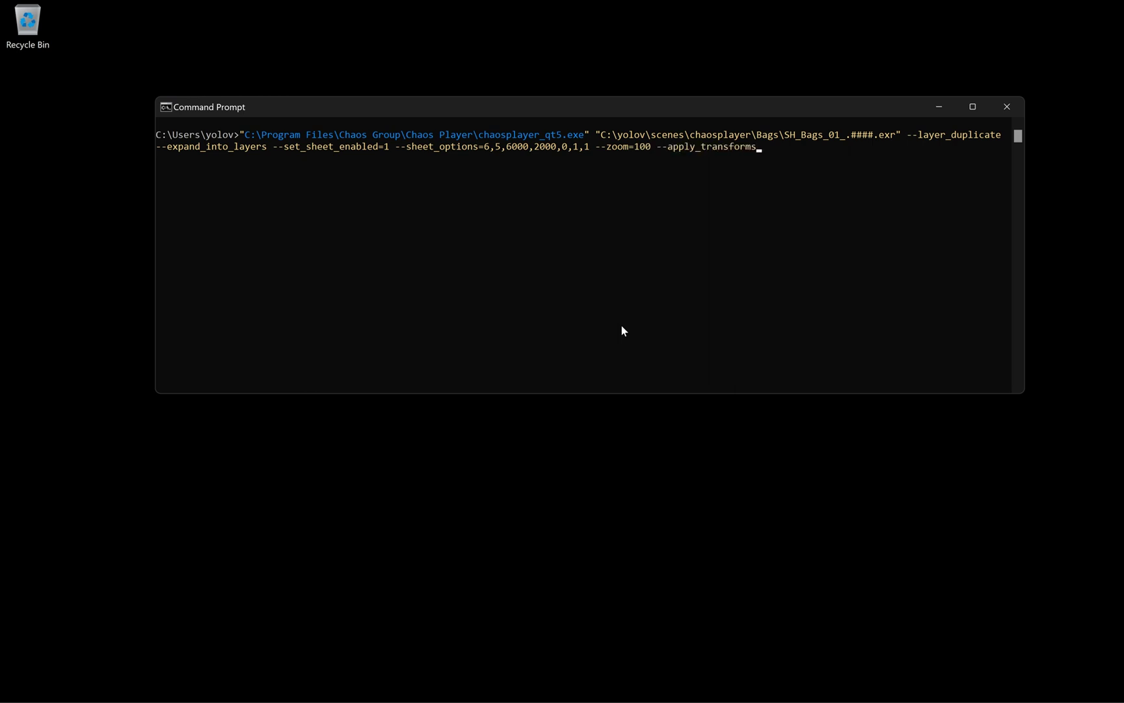
text(_to_mask=1 --export_composition_sequence)
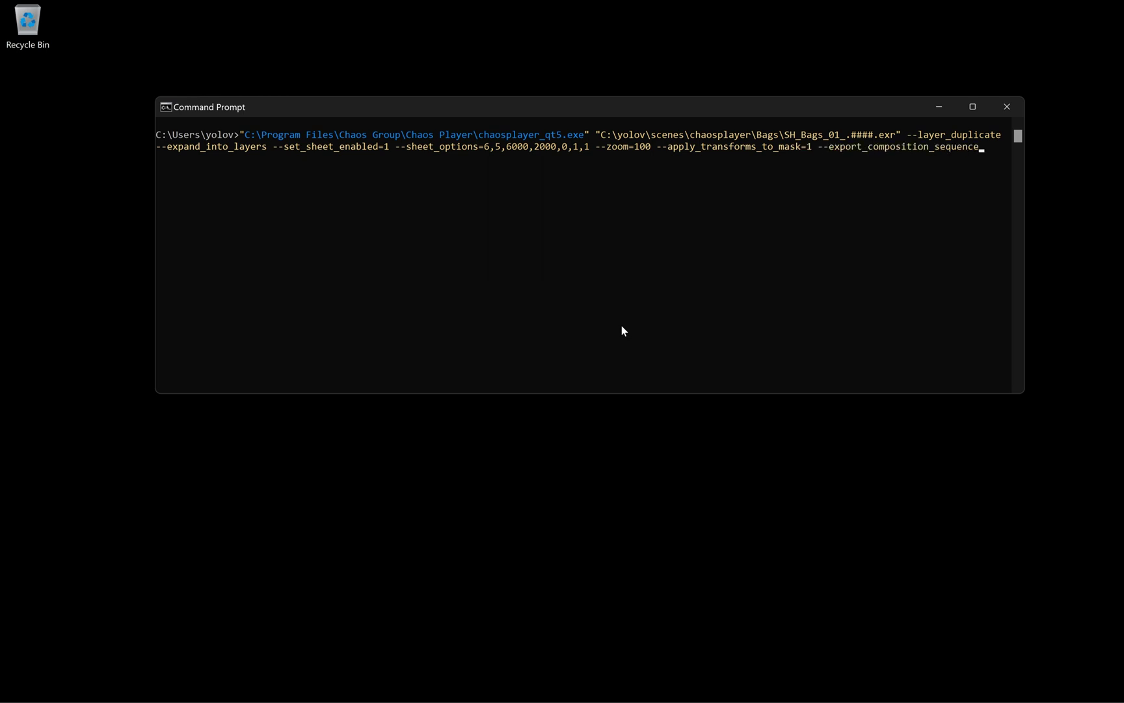
Set the sequence export target to shot_bags__channels_sheet.mp4 in the user's Desktop folder, add --exit, and run the command.
text(=C:\Users\yolov\Desktop\shot_bags__channels_sheet.mp4 --exit)
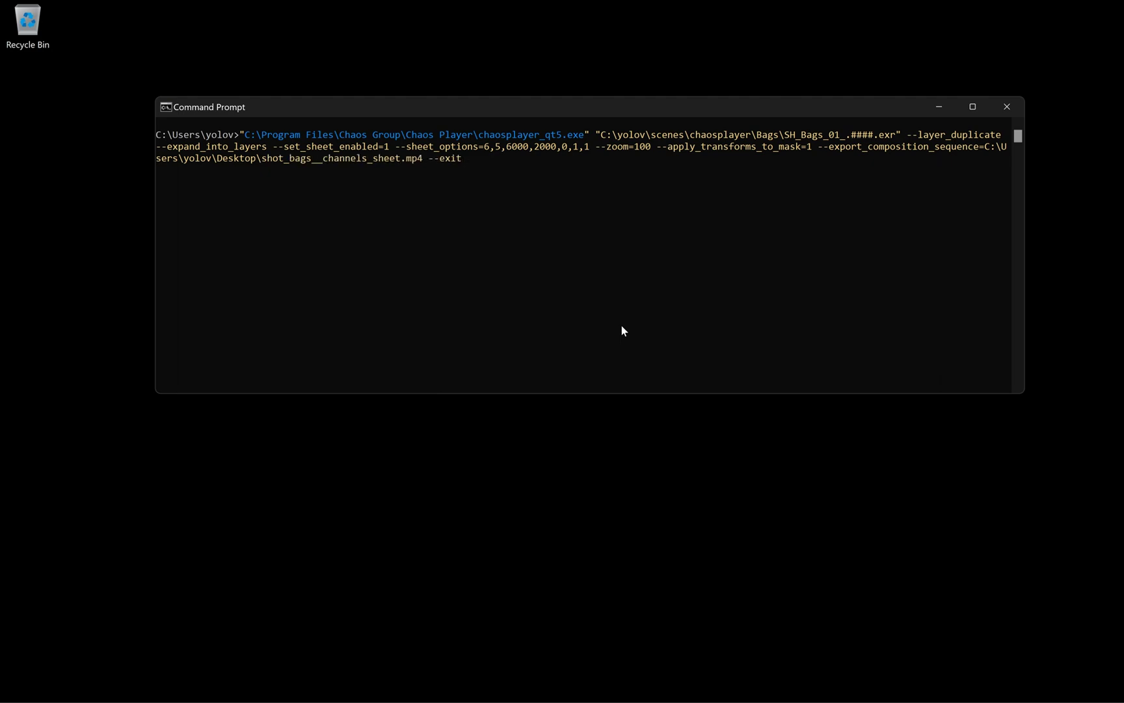
key(Return)
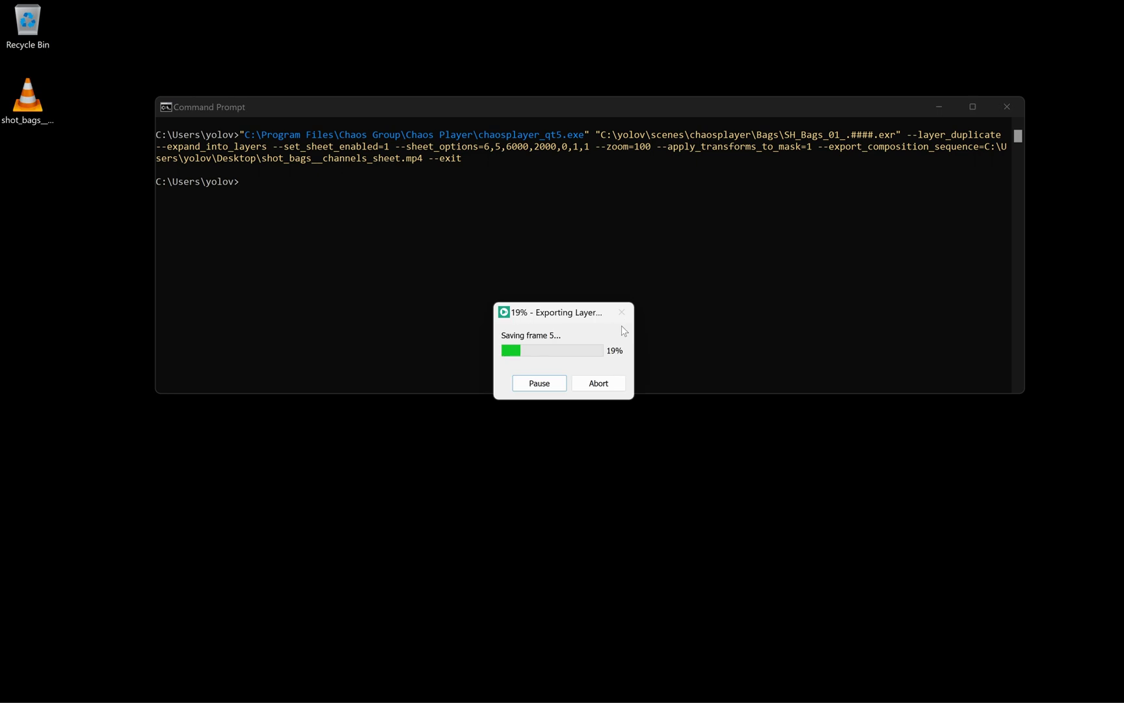